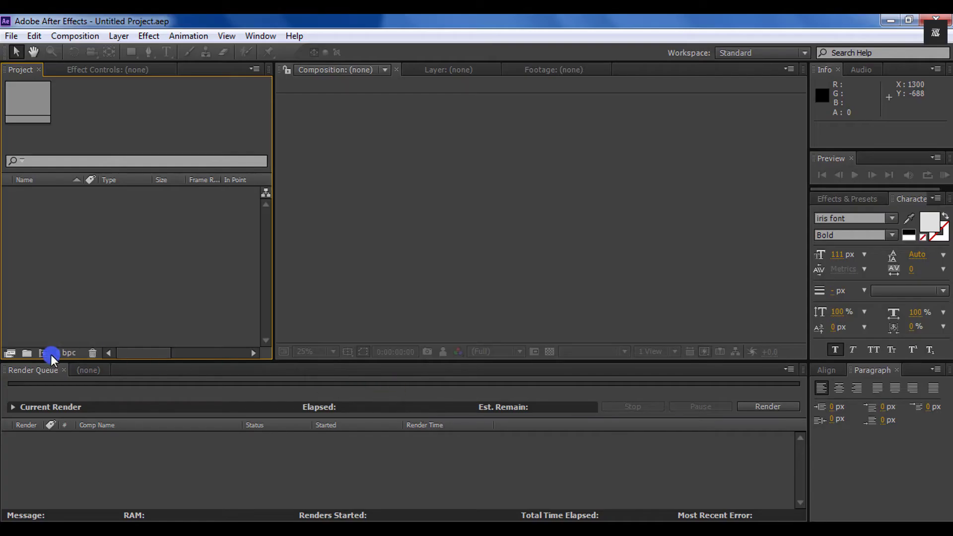
Step: Create a composition named 'Glossy Effect' at 1920×1080, 30 fps, 10 seconds long
{"action": "left_click", "coordinate": [52, 357]}
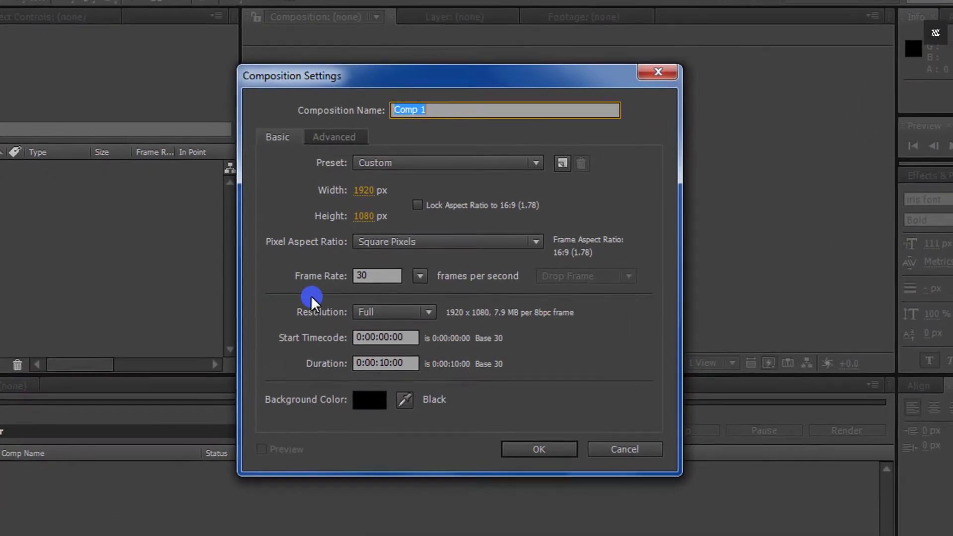
{"action": "type", "text": "G"}
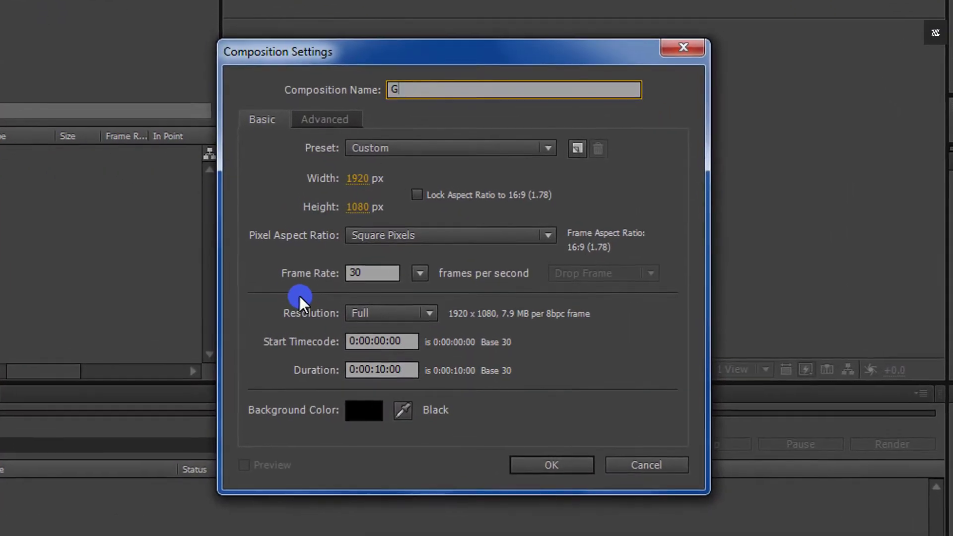
{"action": "type", "text": "lossy Effect"}
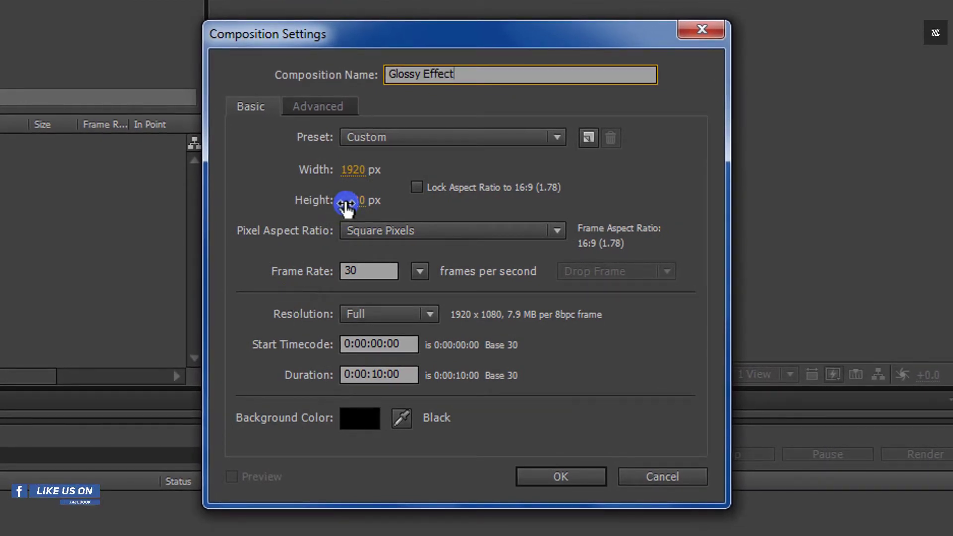
{"action": "left_click", "coordinate": [356, 172]}
{"action": "left_click", "coordinate": [357, 203]}
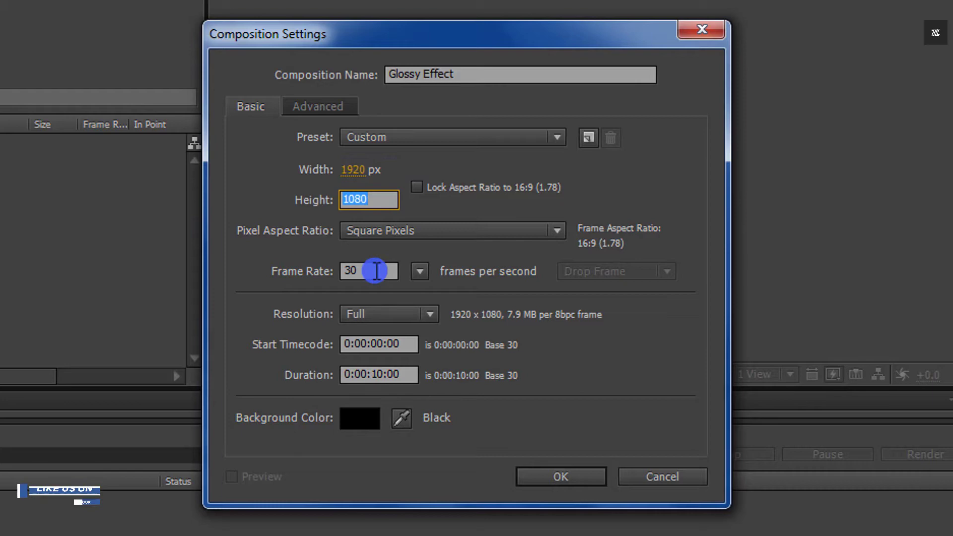
{"action": "left_click", "coordinate": [376, 270]}
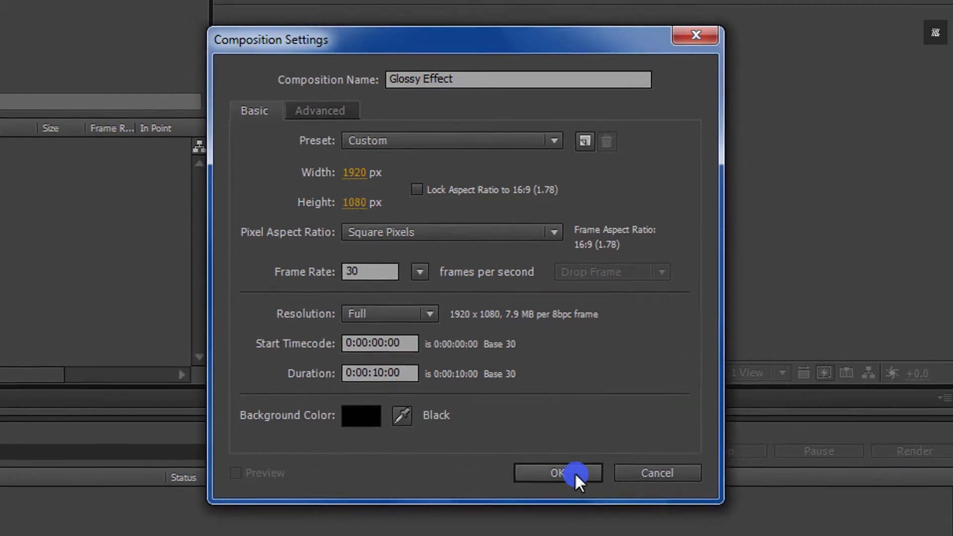
{"action": "left_click", "coordinate": [571, 475]}
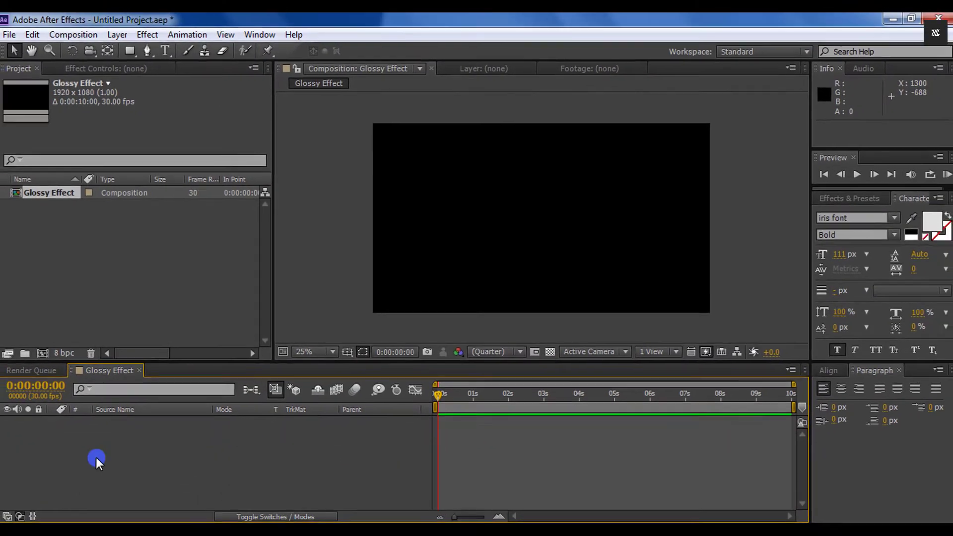
Step: Add a full-size solid named 'Backgorund' in near-black 0F0F0F
{"action": "right_click", "coordinate": [7, 466]}
{"action": "mouse_move", "coordinate": [164, 295]}
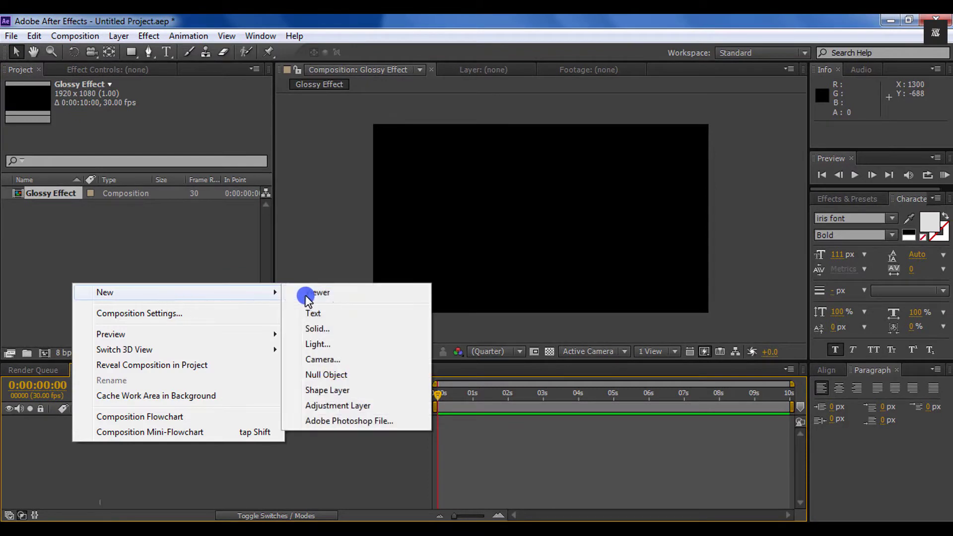
{"action": "left_click", "coordinate": [332, 329]}
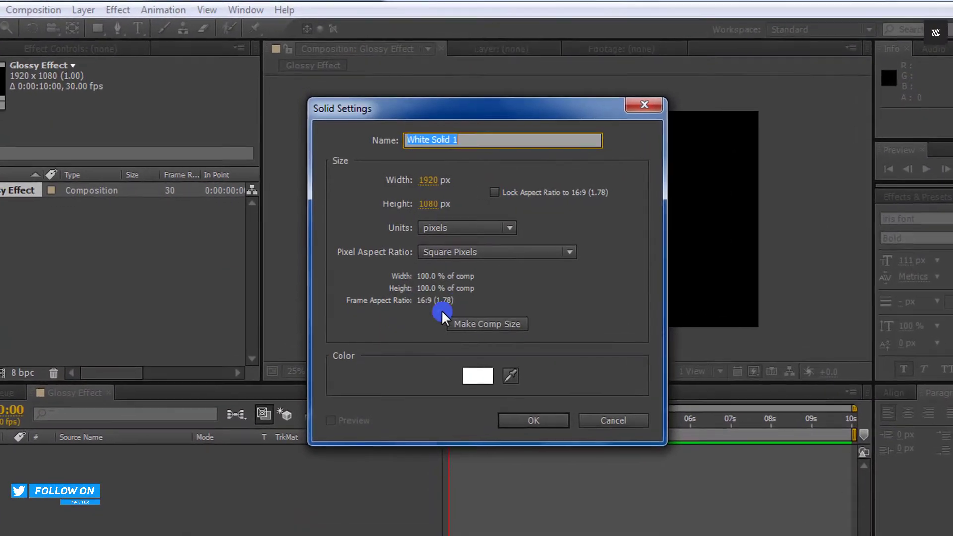
{"action": "type", "text": "Backgorund"}
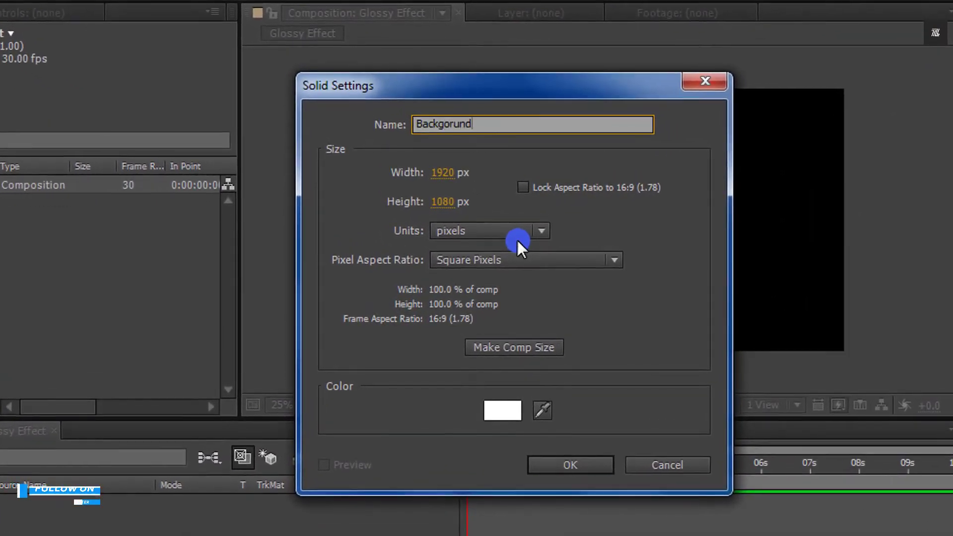
{"action": "left_click", "coordinate": [492, 417]}
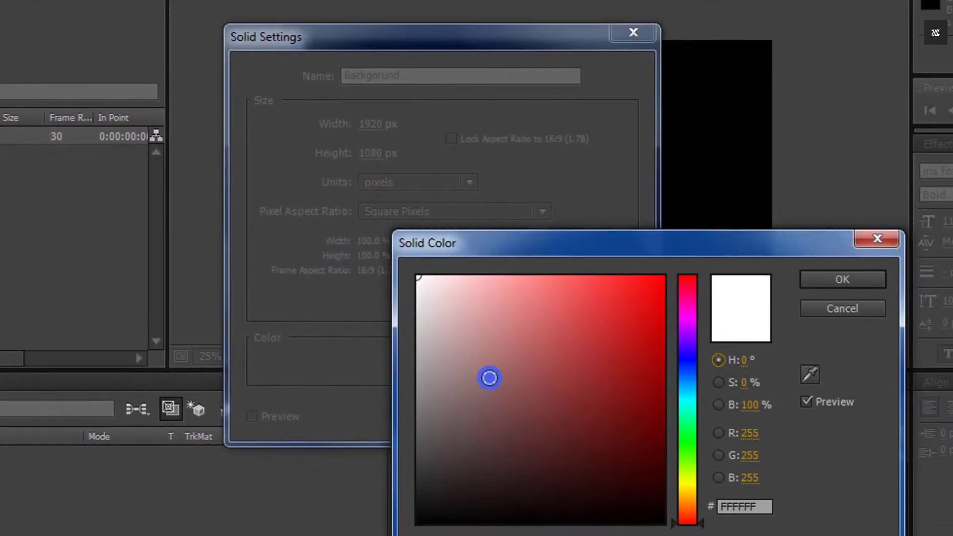
{"action": "left_click_drag", "start_coordinate": [559, 426], "coordinate": [455, 404]}
{"action": "left_click_drag", "start_coordinate": [281, 287], "coordinate": [246, 430]}
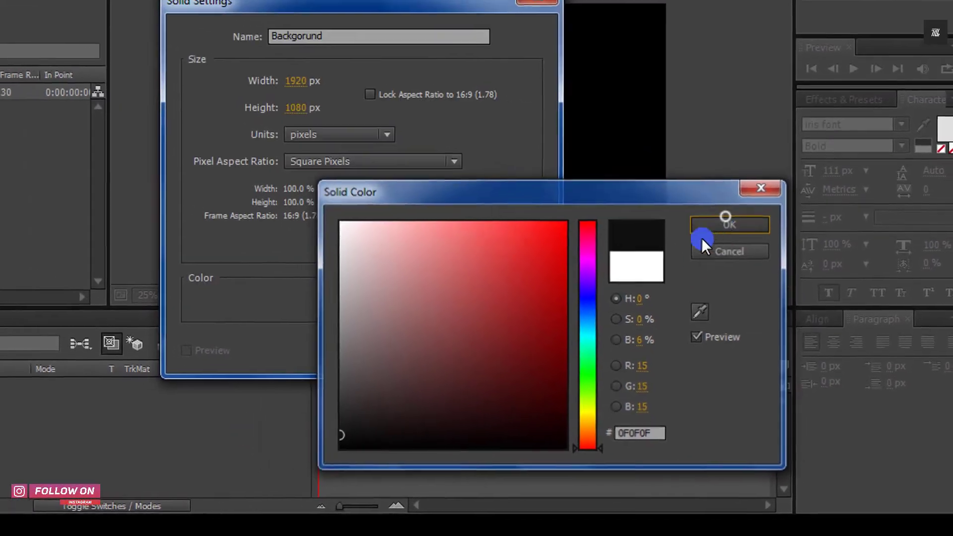
{"action": "left_click", "coordinate": [708, 206]}
Step: Import bmw-logo-icon-3786-0.png from Explorer and place it above the Backgorund layer
{"action": "left_click", "coordinate": [392, 340]}
{"action": "left_click", "coordinate": [237, 456]}
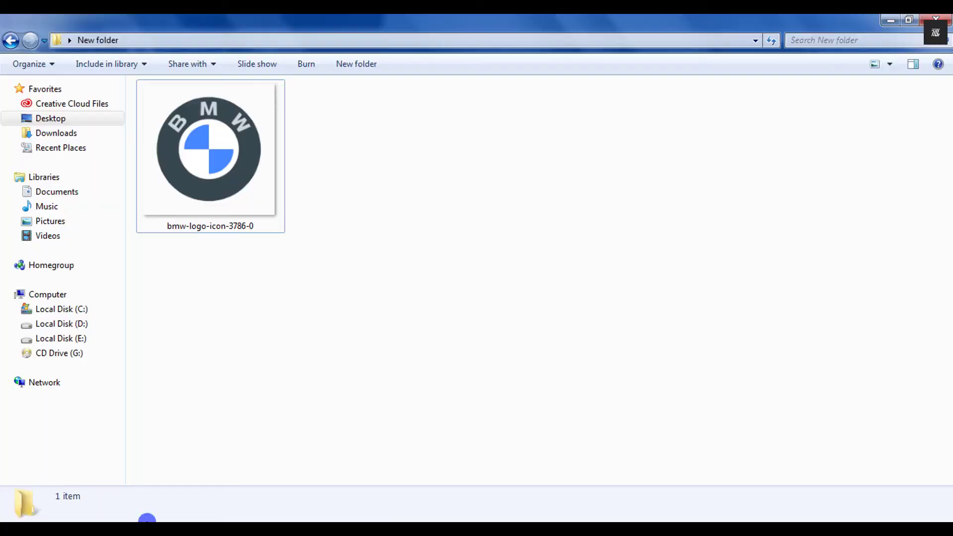
{"action": "left_click", "coordinate": [144, 517]}
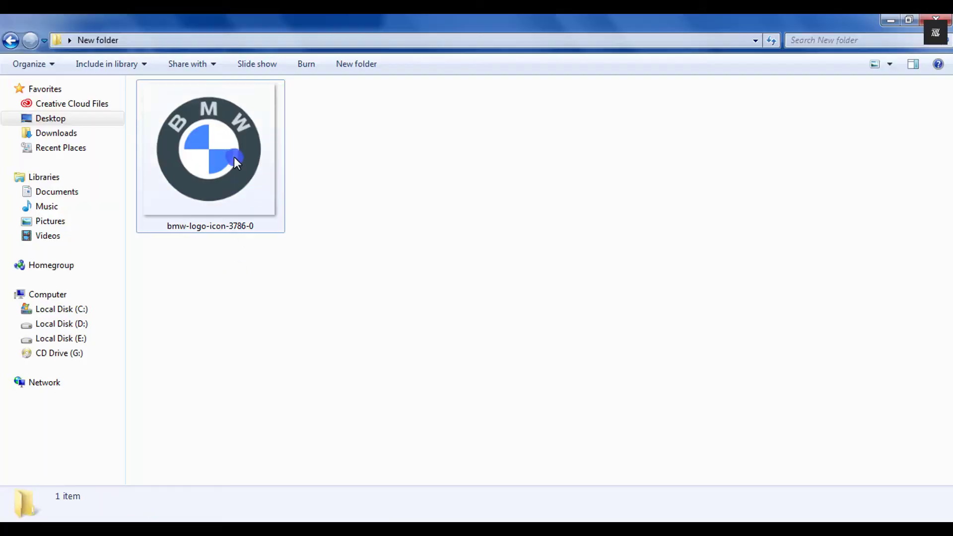
{"action": "left_click_drag", "start_coordinate": [234, 157], "coordinate": [89, 279]}
{"action": "left_click_drag", "start_coordinate": [63, 196], "coordinate": [147, 418]}
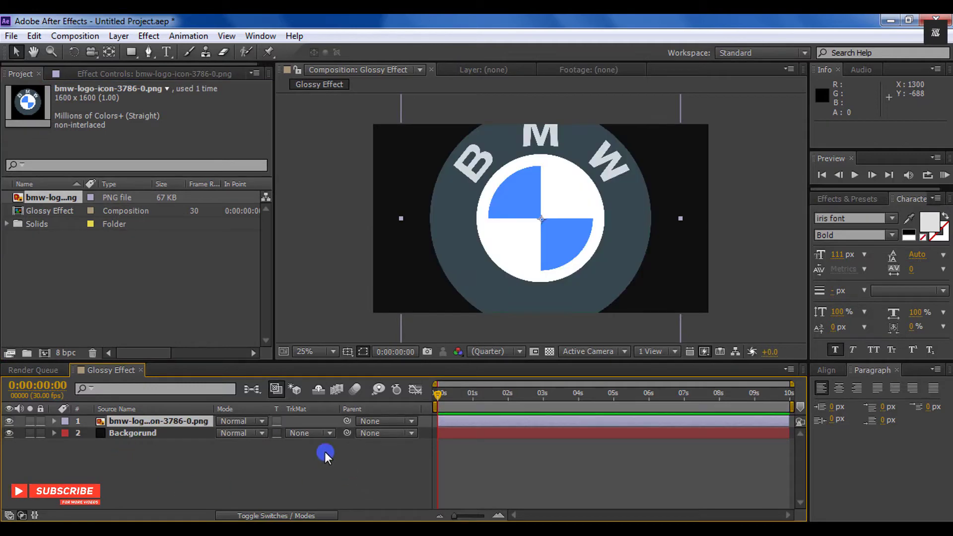
Step: Scale the BMW logo layer down to 60%
{"action": "left_click", "coordinate": [177, 418]}
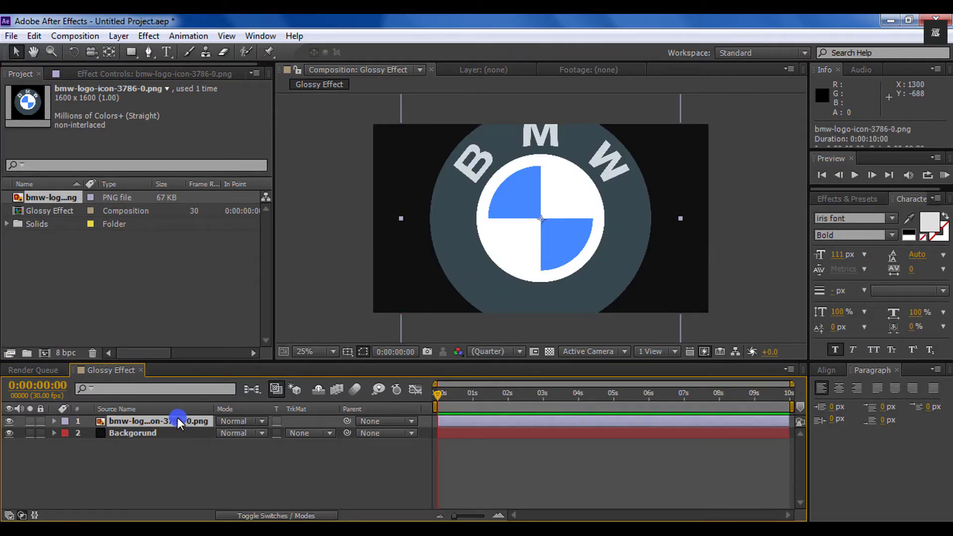
{"action": "key", "text": "s"}
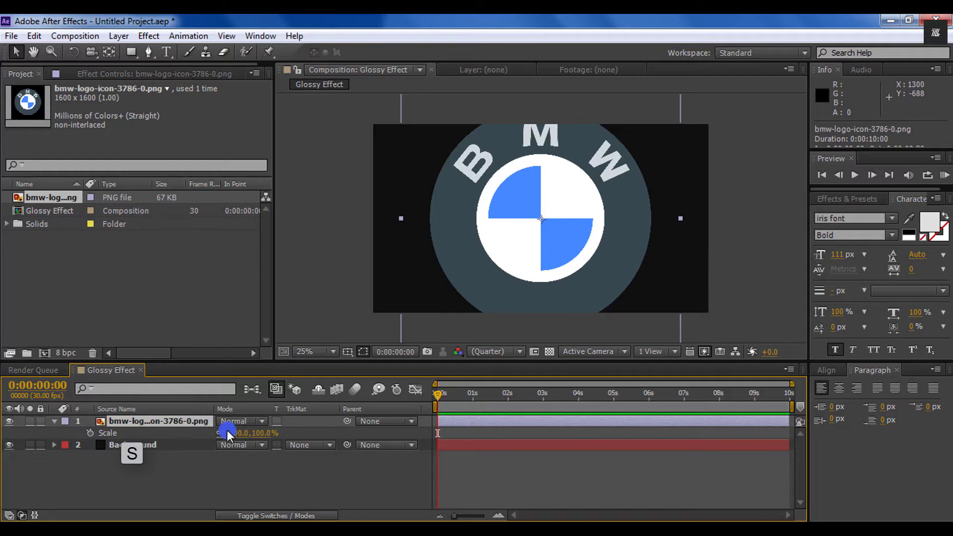
{"action": "left_click_drag", "start_coordinate": [264, 433], "coordinate": [242, 438]}
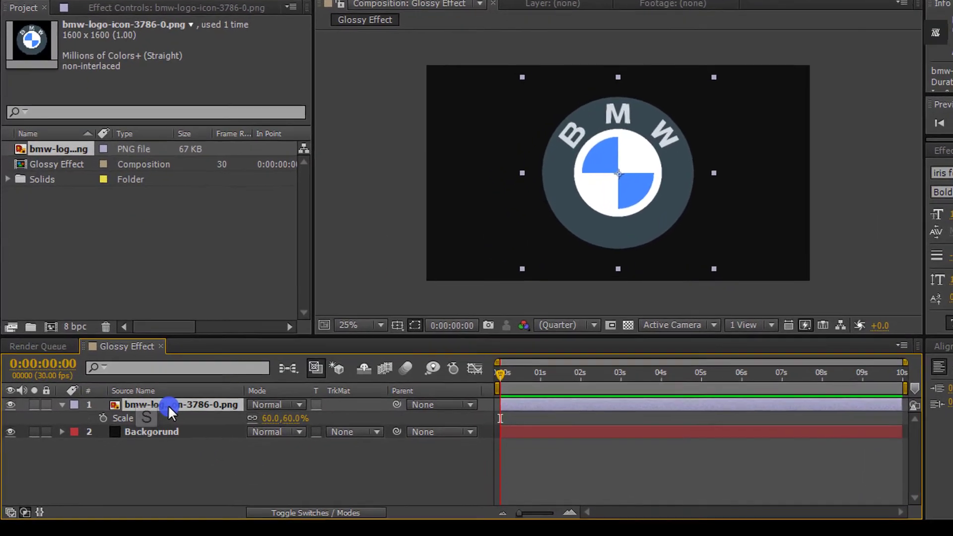
{"action": "key", "text": "s"}
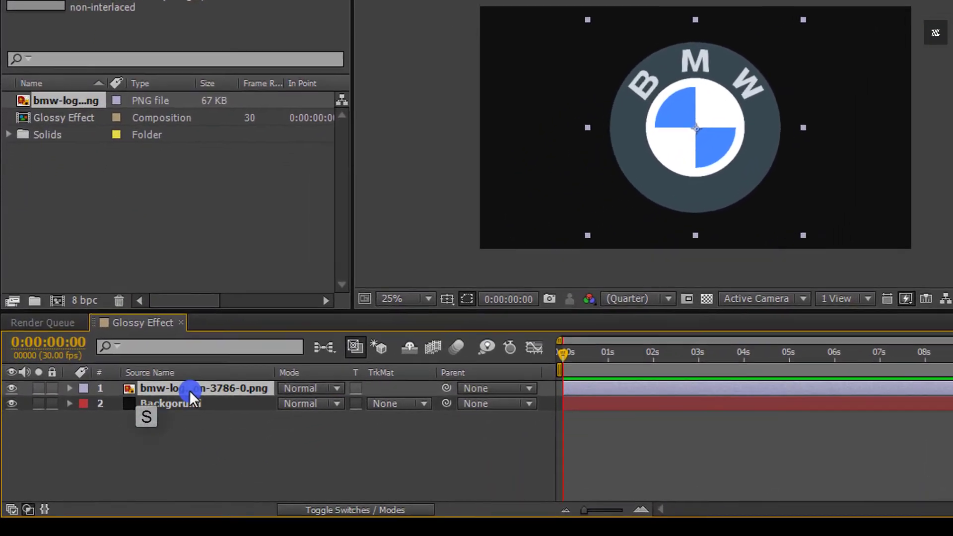
Step: Pre-compose the logo layer into a new composition named 'logo'
{"action": "right_click", "coordinate": [224, 364]}
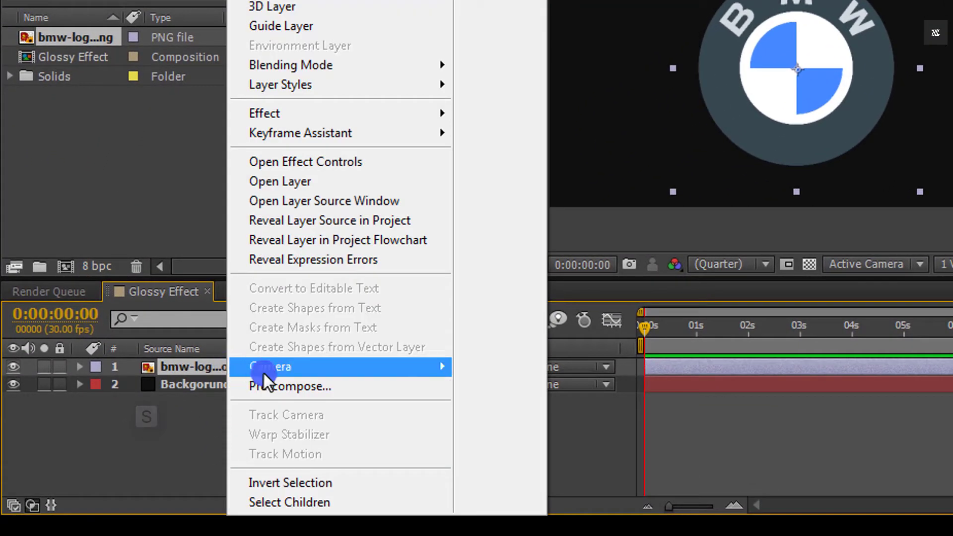
{"action": "left_click", "coordinate": [276, 385]}
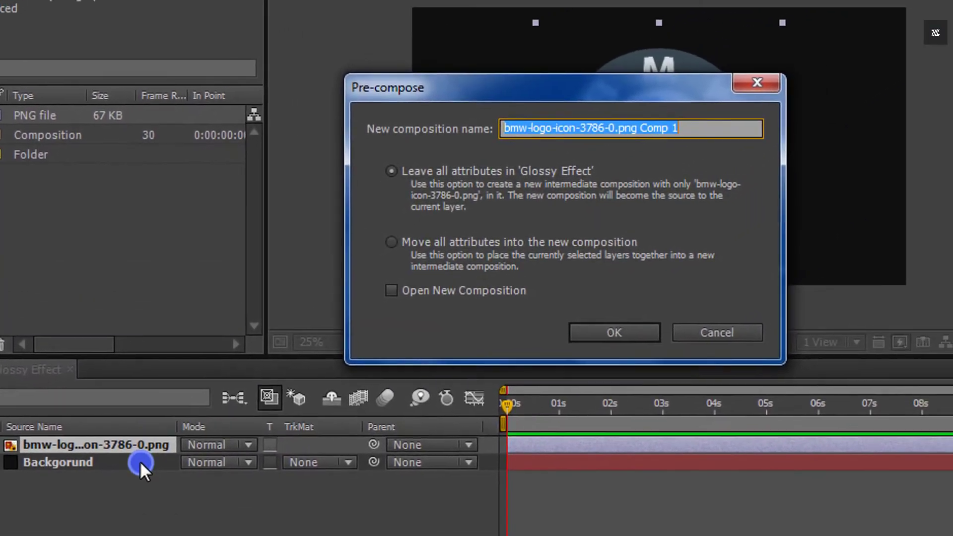
{"action": "type", "text": "lgo"}
{"action": "key", "text": "BackSpace"}
{"action": "key", "text": "BackSpace"}
{"action": "key", "text": "BackSpace"}
{"action": "type", "text": "logo"}
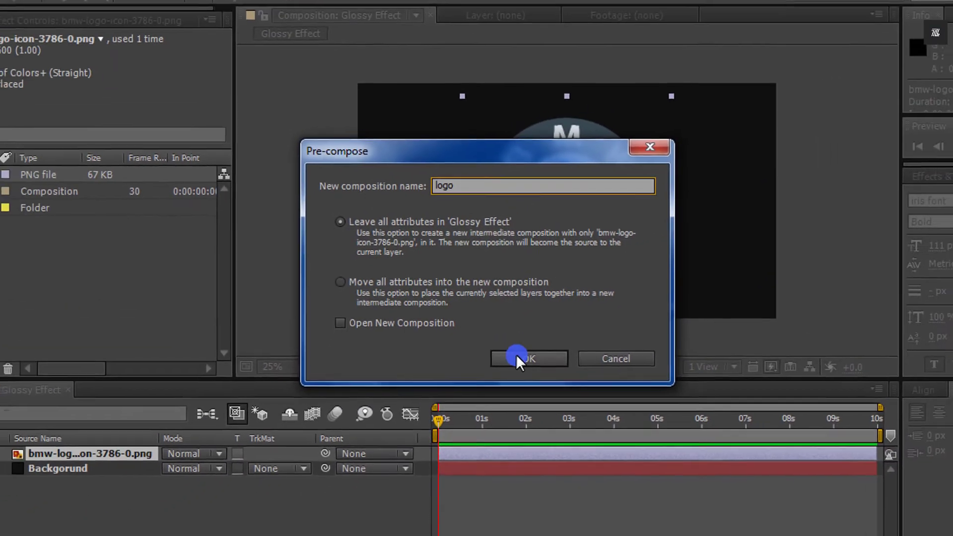
{"action": "left_click", "coordinate": [539, 365]}
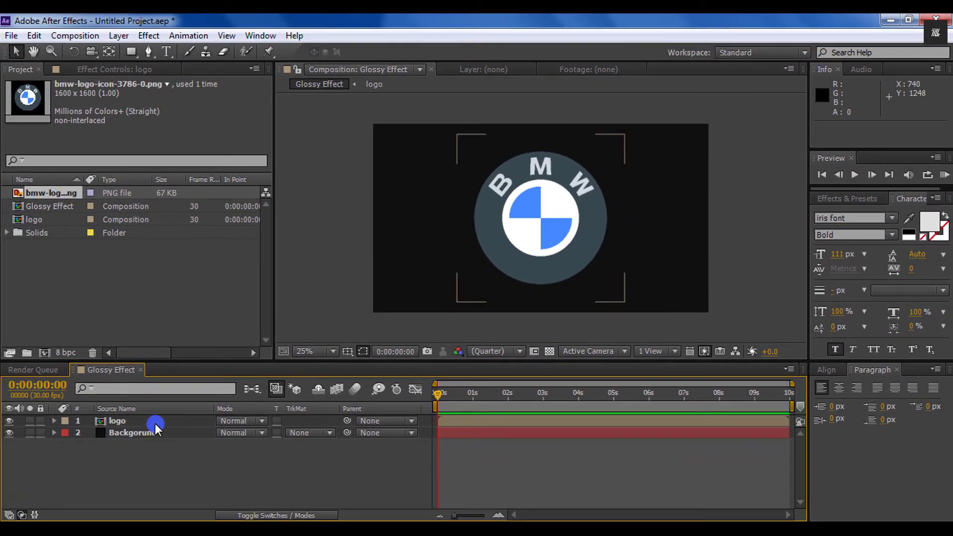
Step: Choose the Pen tool with a pure white (#FFFFFF) fill
{"action": "scroll", "coordinate": [452, 285], "scroll_direction": "down", "scroll_amount": 2}
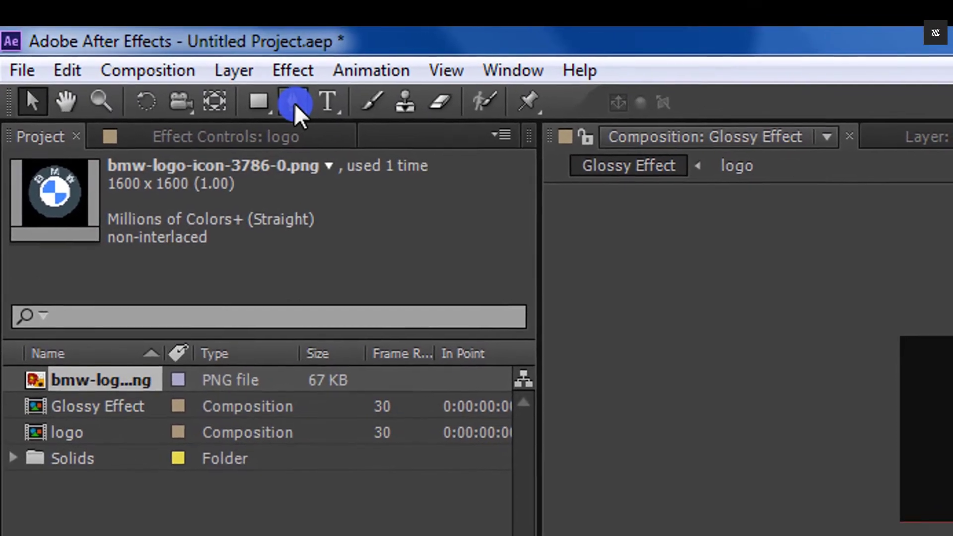
{"action": "left_click", "coordinate": [296, 104]}
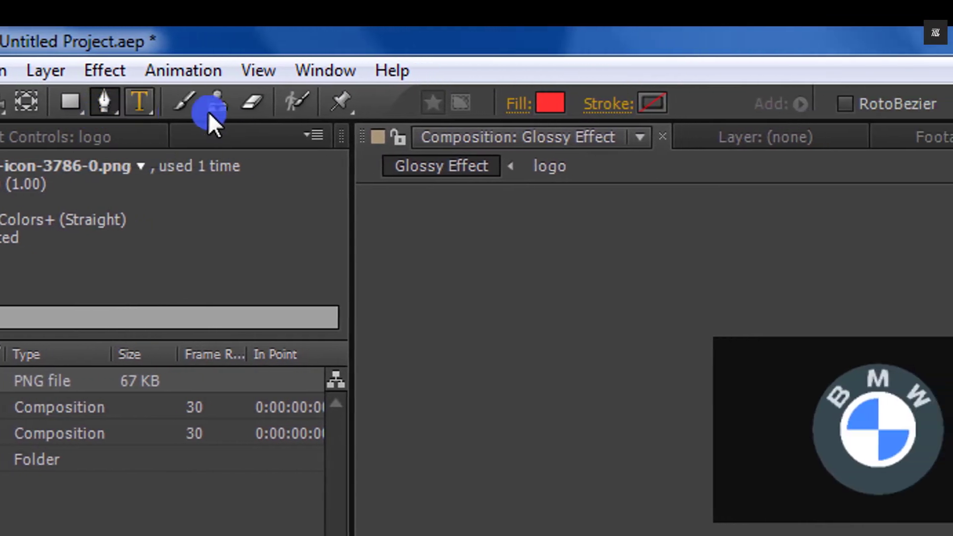
{"action": "left_click", "coordinate": [550, 103]}
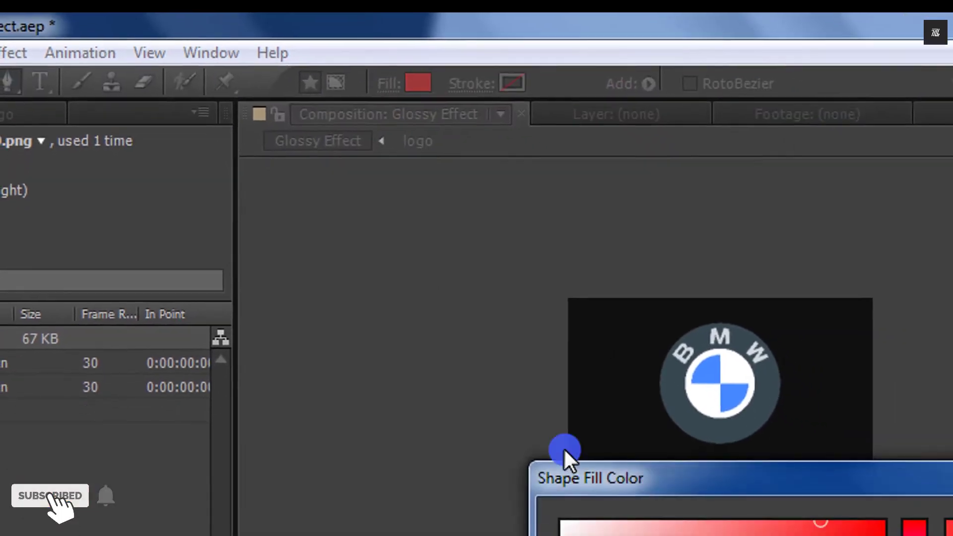
{"action": "left_click", "coordinate": [561, 521]}
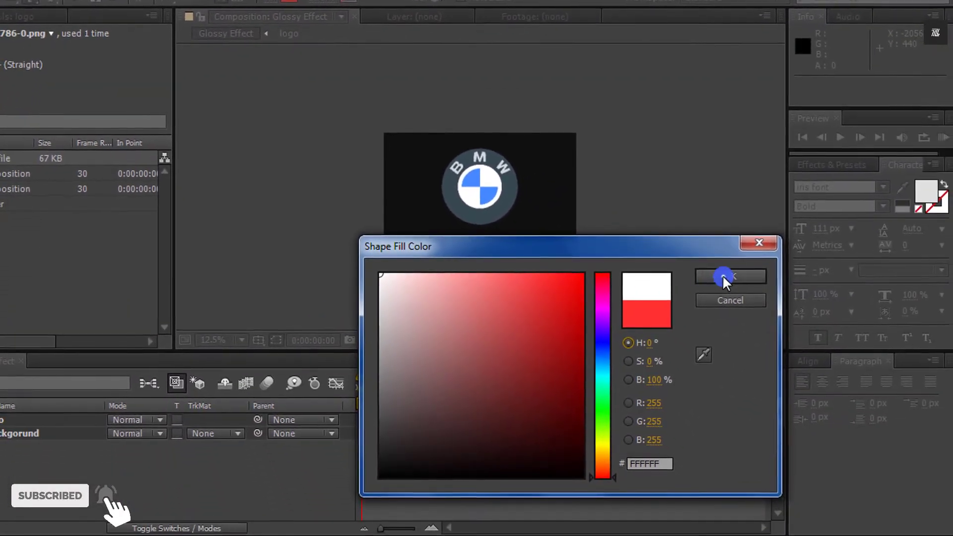
{"action": "left_click", "coordinate": [722, 275]}
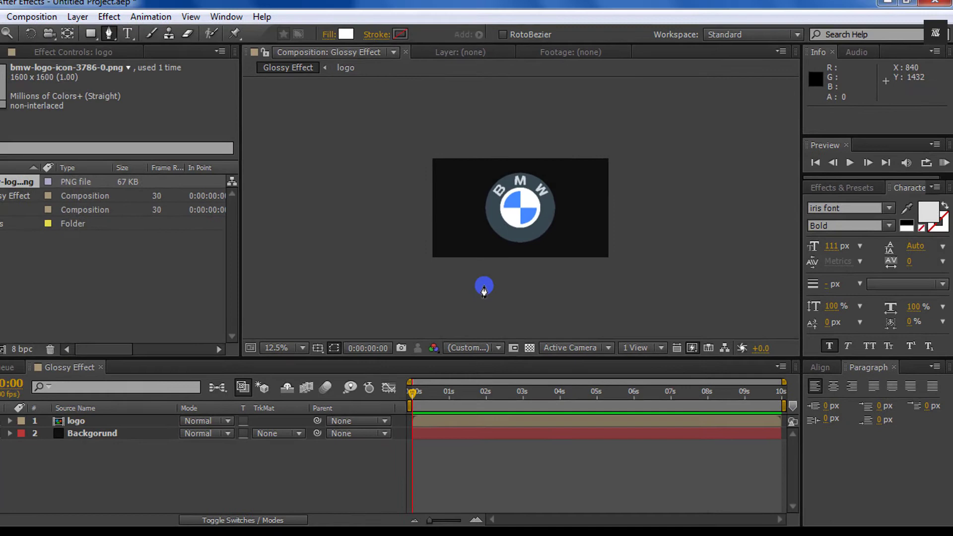
Step: Draw a closed four-point polygon with a diagonal edge across the logo, covering the lower right
{"action": "left_click", "coordinate": [420, 273]}
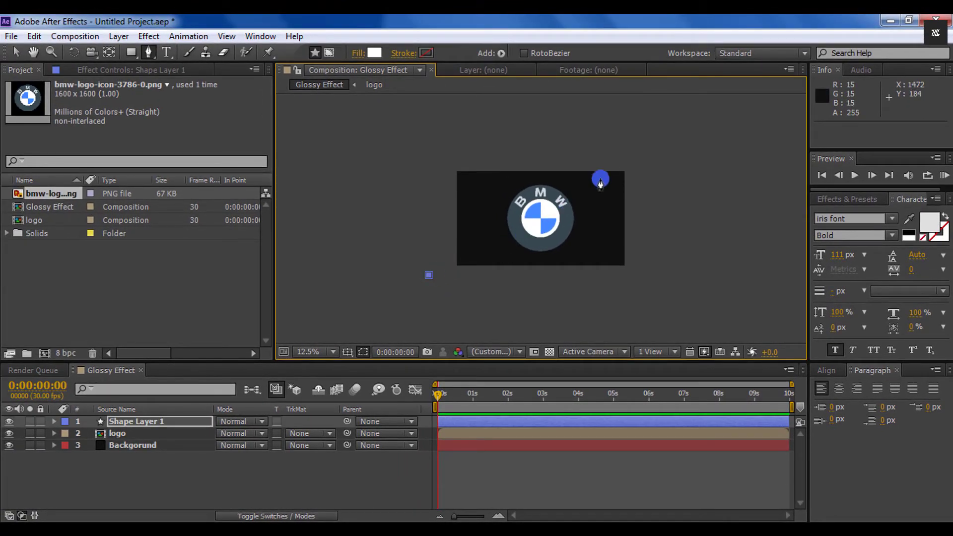
{"action": "left_click", "coordinate": [737, 265]}
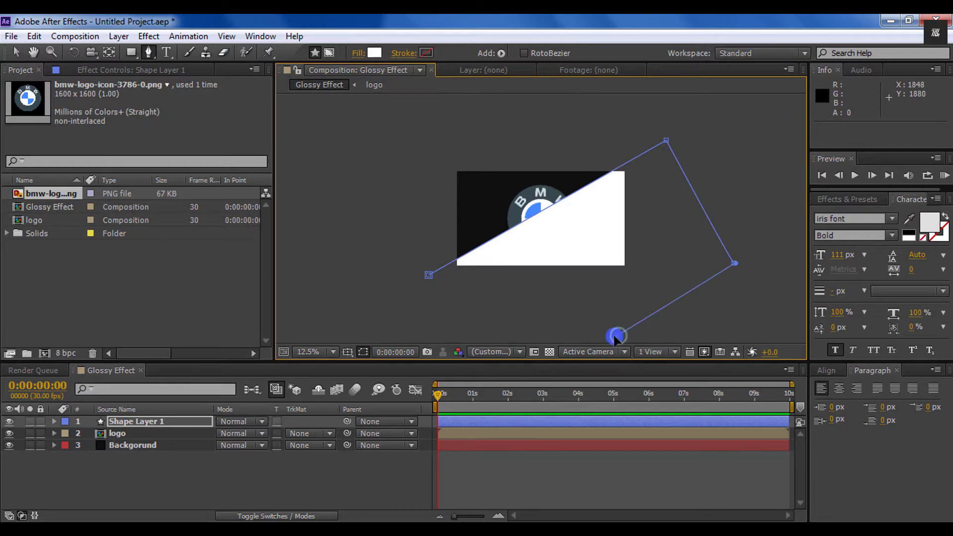
{"action": "left_click", "coordinate": [617, 337]}
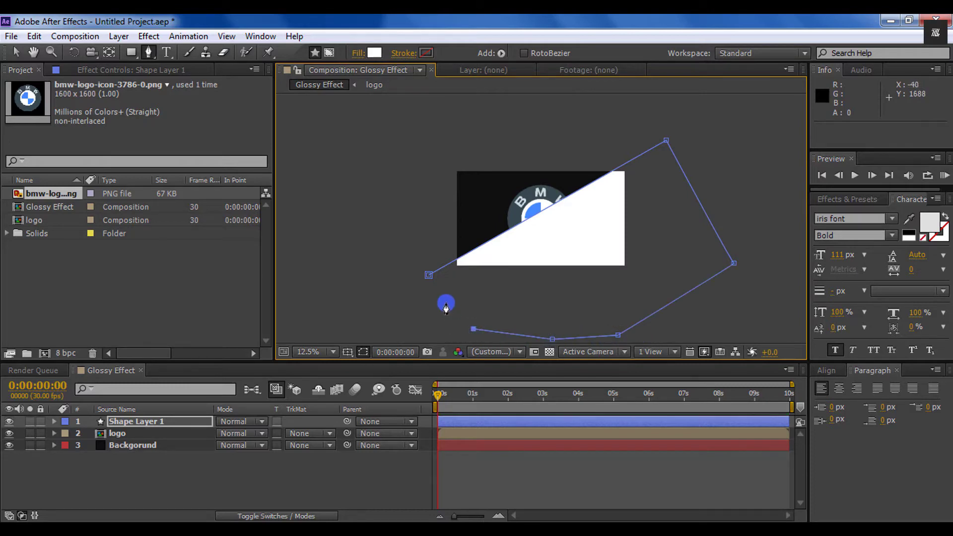
{"action": "left_click", "coordinate": [349, 328]}
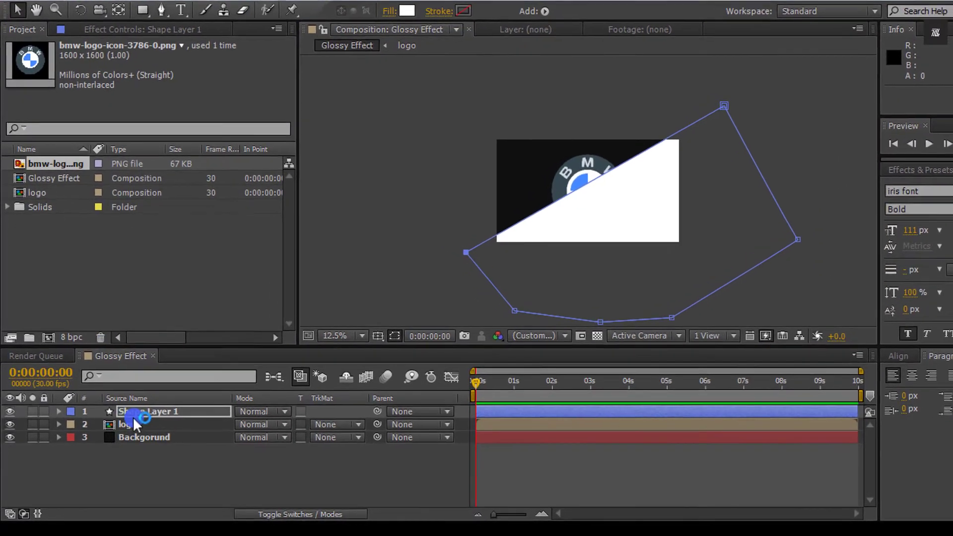
Step: Set Shape Layer 1's opacity to 50%
{"action": "left_click", "coordinate": [135, 422]}
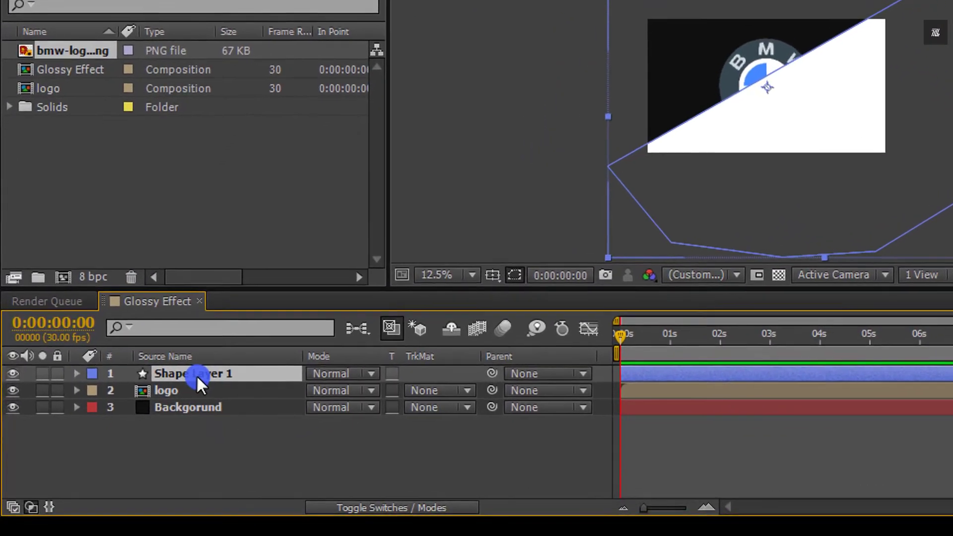
{"action": "key", "text": "t"}
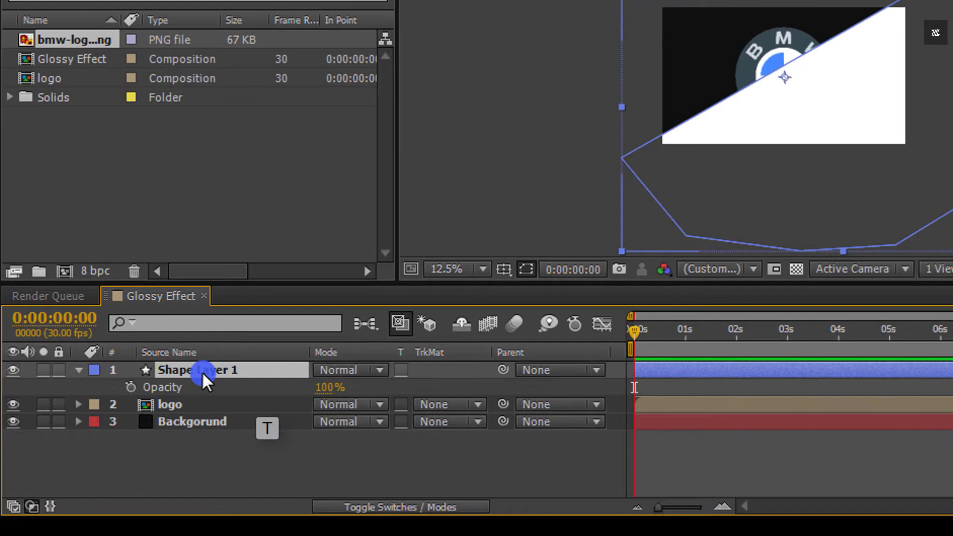
{"action": "left_click", "coordinate": [308, 399]}
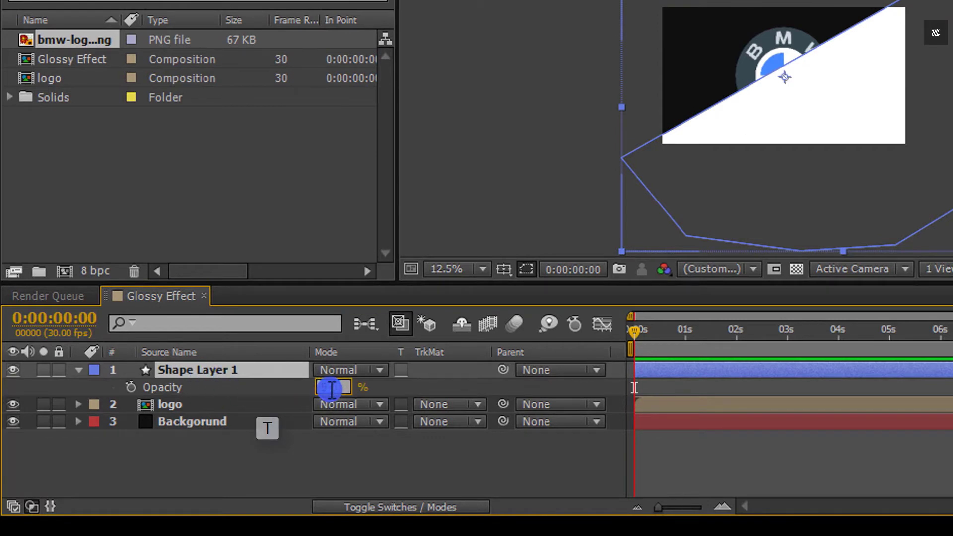
{"action": "left_click", "coordinate": [392, 388]}
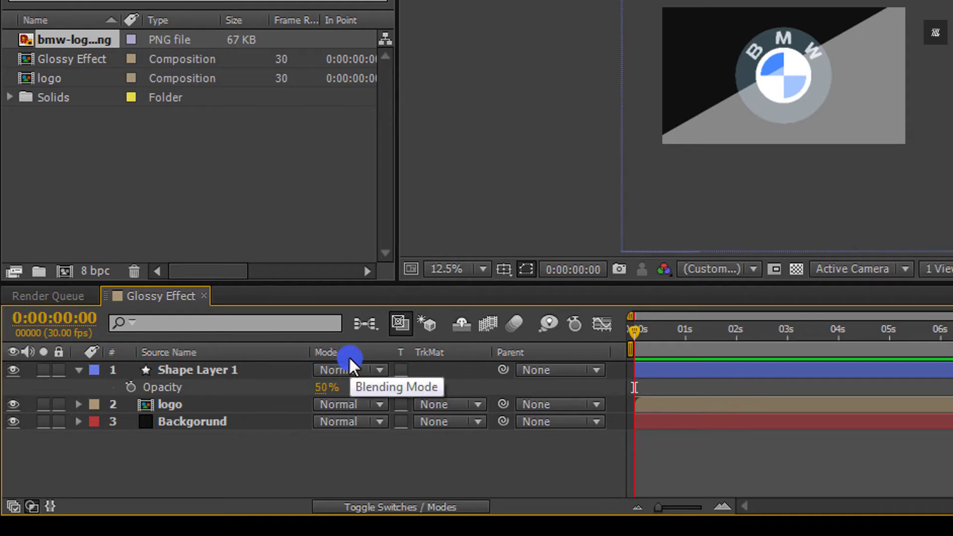
Step: Change Shape Layer 1's blending mode to Soft Light
{"action": "key", "text": "F4"}
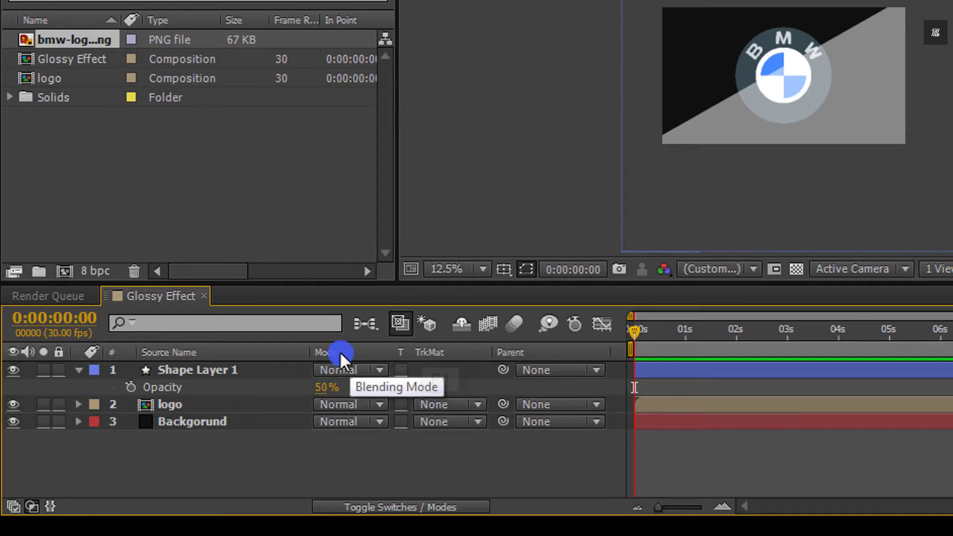
{"action": "key", "text": "F4"}
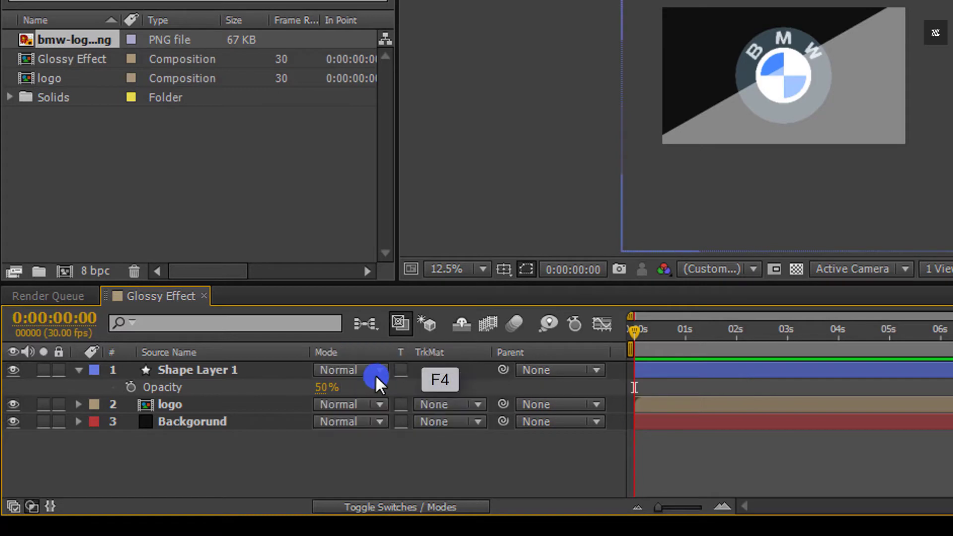
{"action": "key", "text": "F4"}
{"action": "key", "text": "F4"}
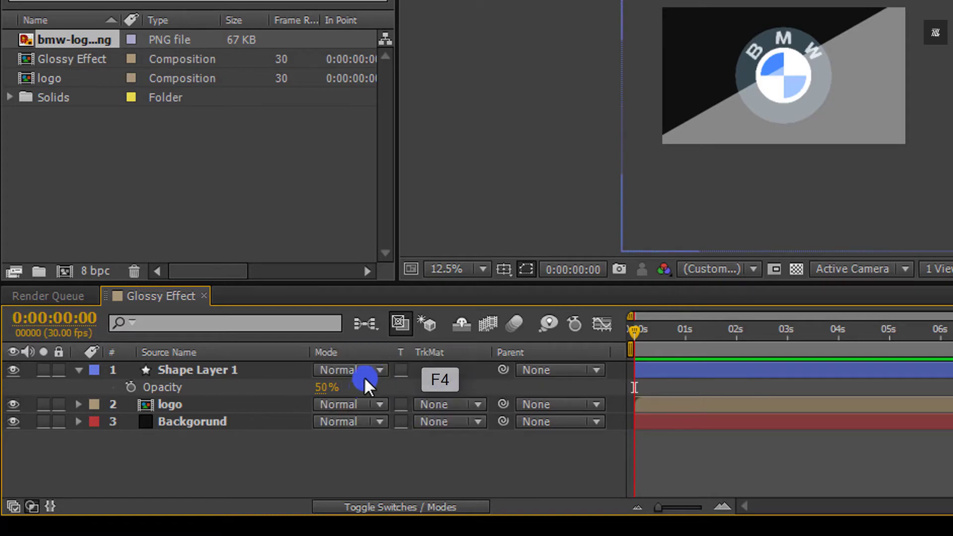
{"action": "left_click", "coordinate": [364, 369]}
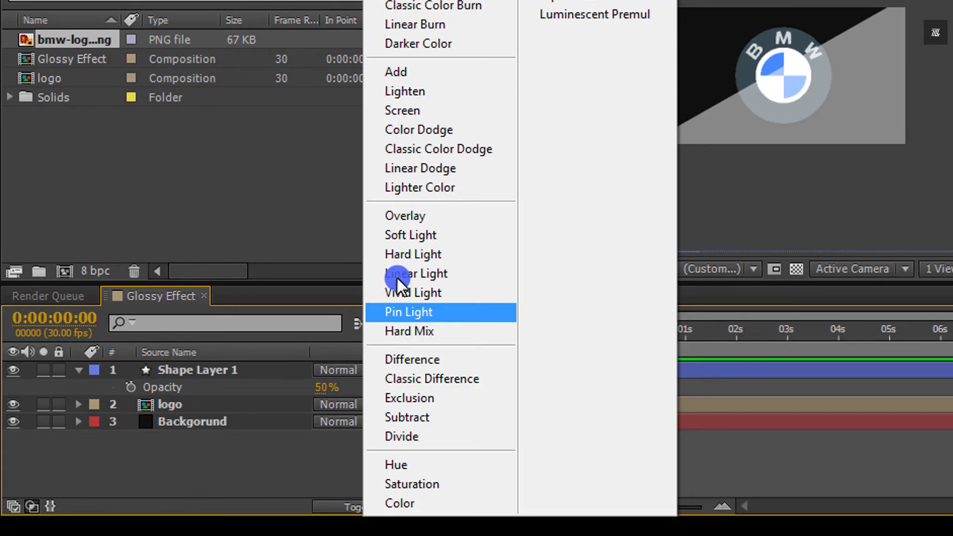
{"action": "left_click", "coordinate": [401, 235]}
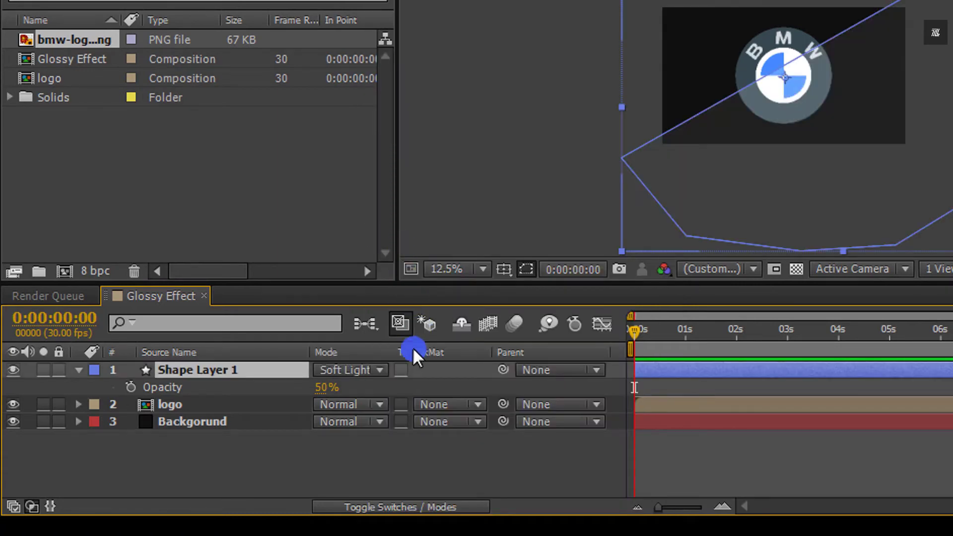
{"action": "left_click", "coordinate": [342, 443]}
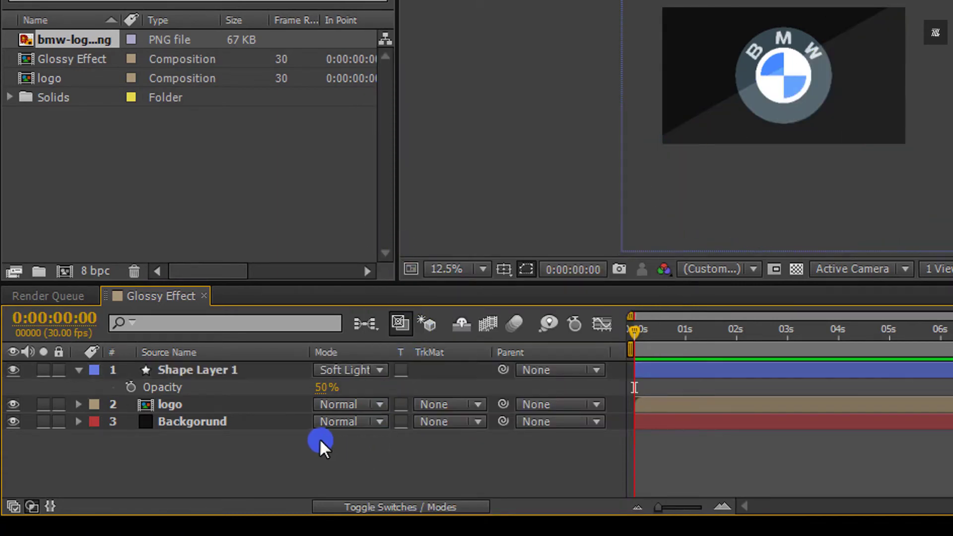
Step: Duplicate the logo layer with Ctrl+D and move the copy above Shape Layer 1
{"action": "left_click", "coordinate": [237, 371]}
{"action": "key", "text": "p"}
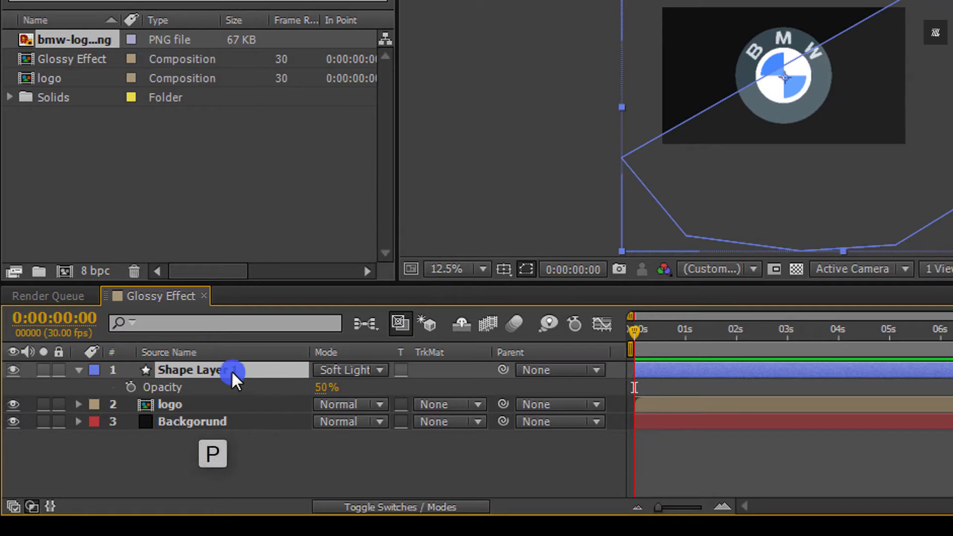
{"action": "left_click", "coordinate": [173, 404]}
{"action": "key", "text": "ctrl+d"}
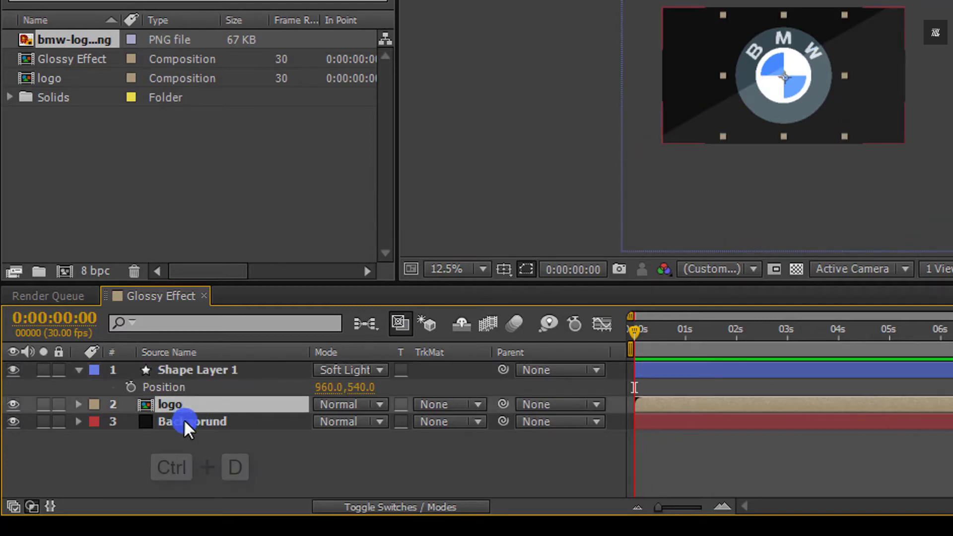
{"action": "left_click_drag", "start_coordinate": [180, 385], "coordinate": [183, 363]}
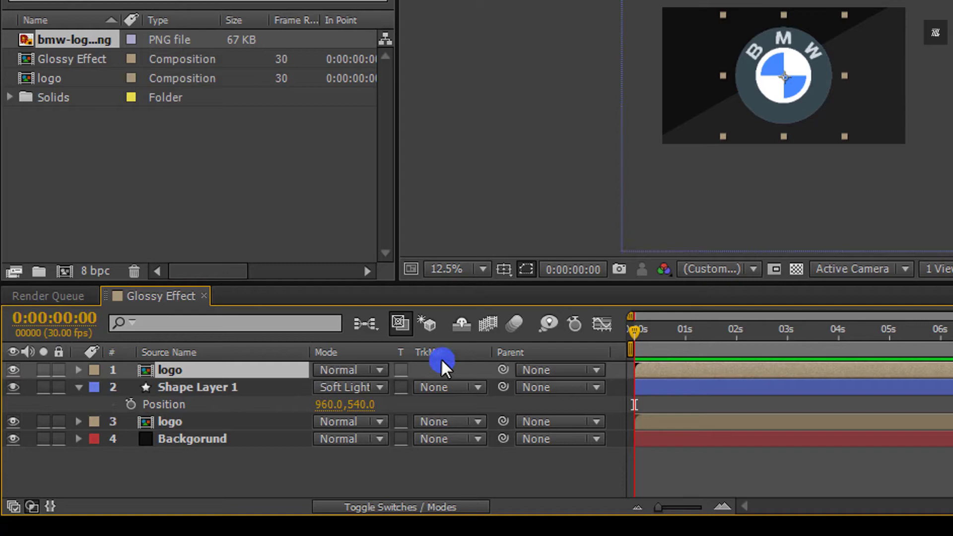
Step: Set Shape Layer 1's track matte to Alpha Matte using the top logo copy
{"action": "right_click", "coordinate": [466, 353]}
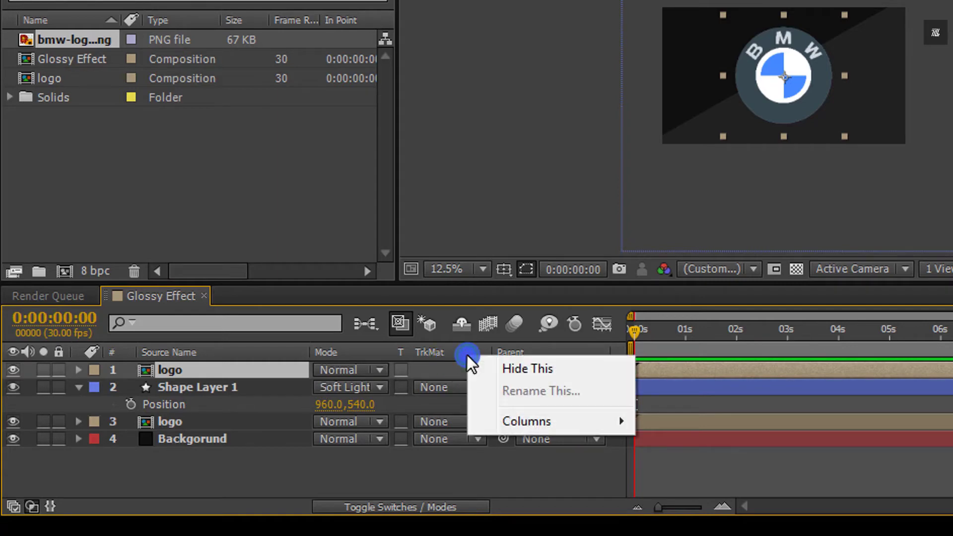
{"action": "mouse_move", "coordinate": [516, 422]}
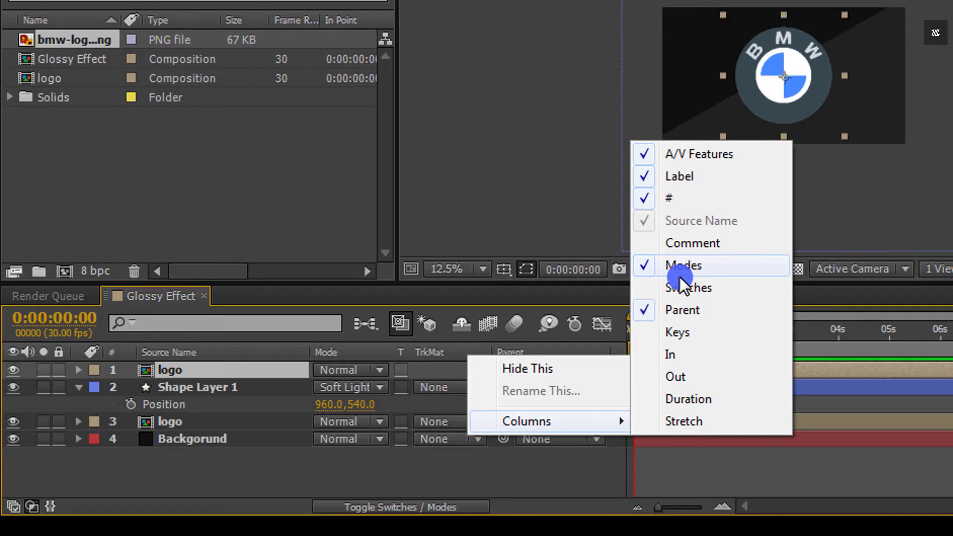
{"action": "left_click", "coordinate": [511, 464]}
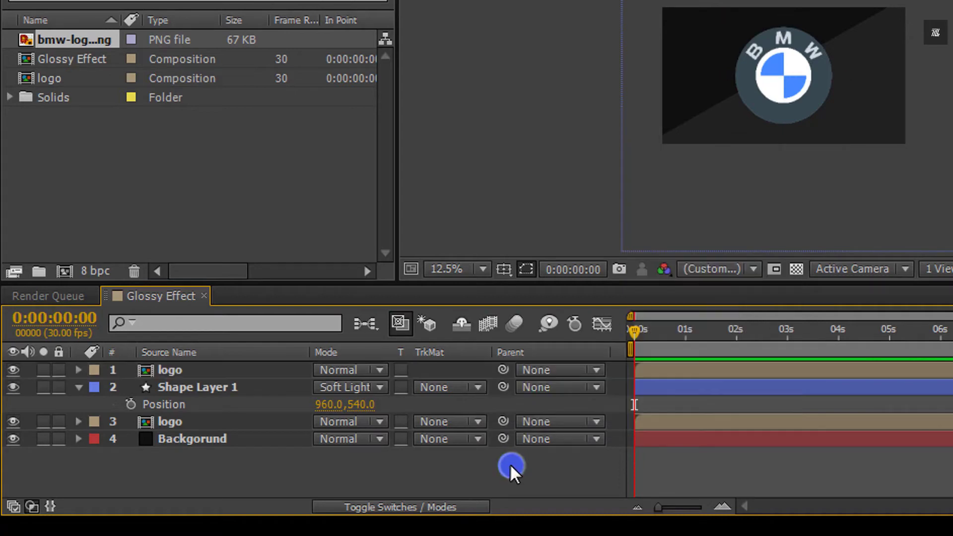
{"action": "left_click", "coordinate": [463, 388]}
{"action": "left_click", "coordinate": [482, 301]}
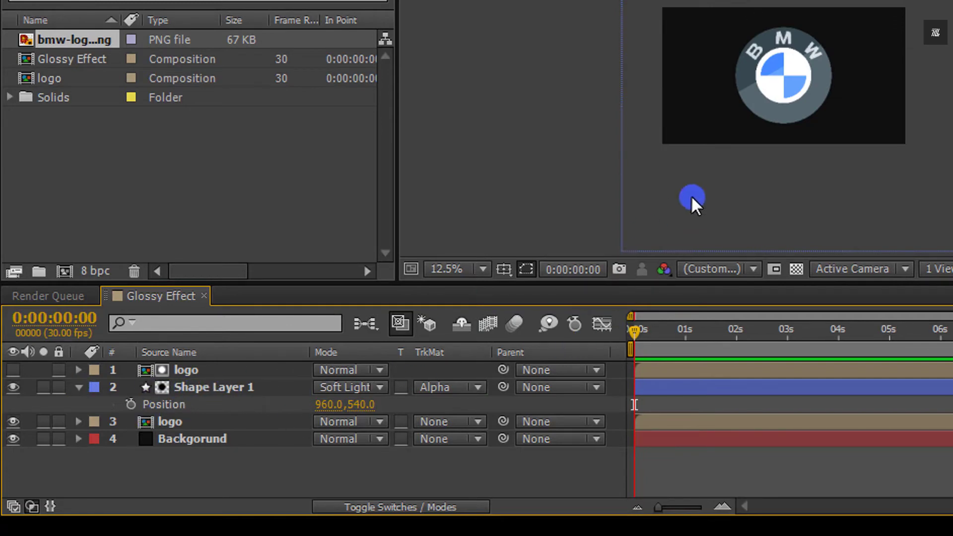
{"action": "left_click", "coordinate": [238, 387]}
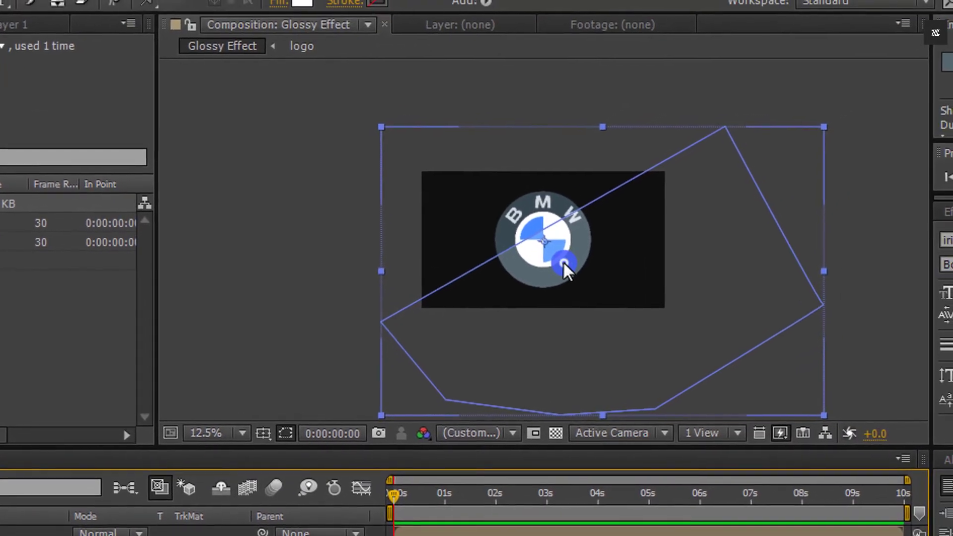
Step: Keyframe the shine's position from upper left at 0 s to lower right (1336,892) at 9:29
{"action": "key", "text": "v"}
{"action": "left_click_drag", "start_coordinate": [548, 245], "coordinate": [516, 223]}
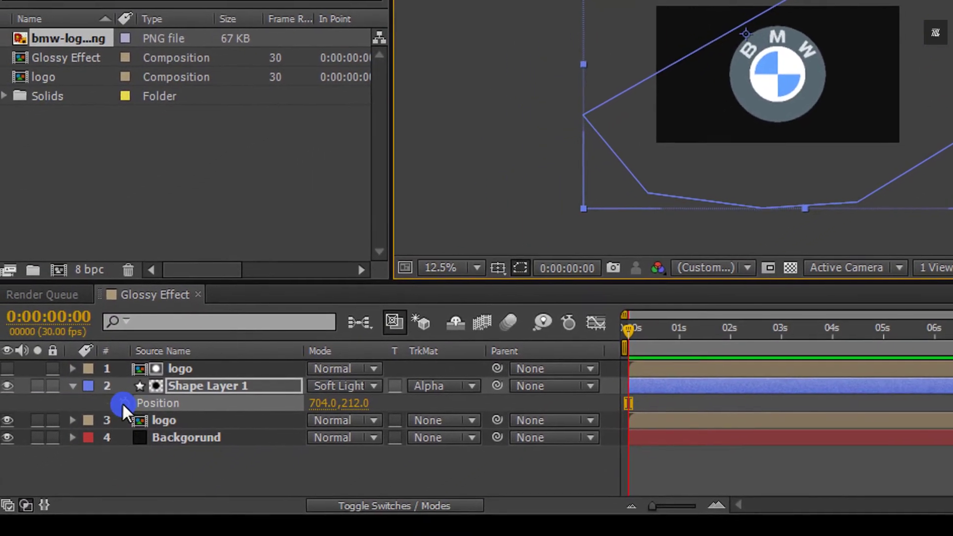
{"action": "left_click", "coordinate": [19, 477]}
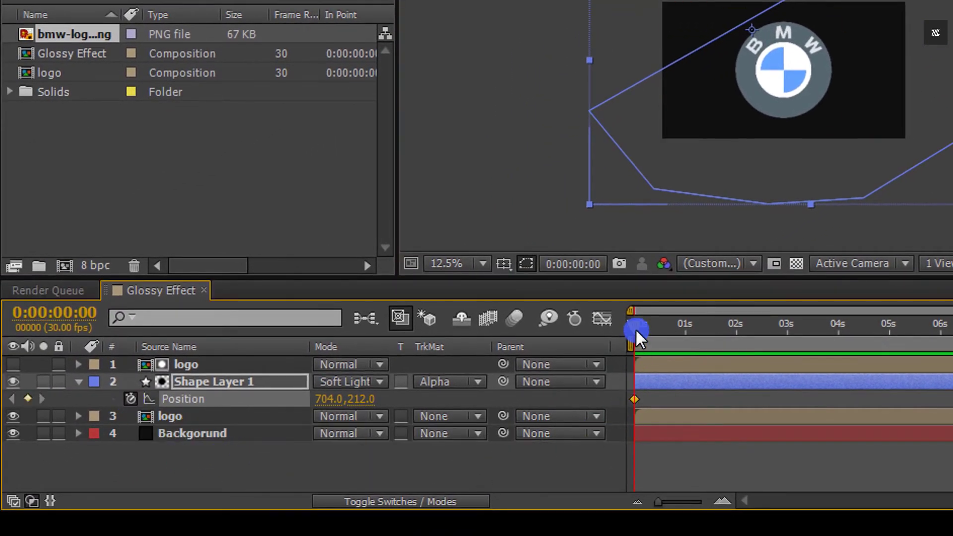
{"action": "left_click_drag", "start_coordinate": [636, 329], "coordinate": [888, 320]}
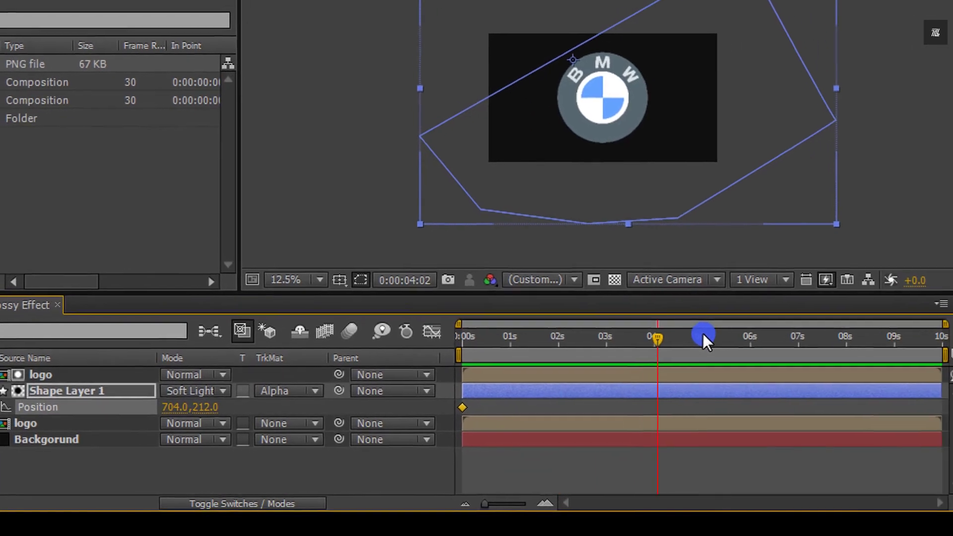
{"action": "left_click_drag", "start_coordinate": [703, 338], "coordinate": [943, 343]}
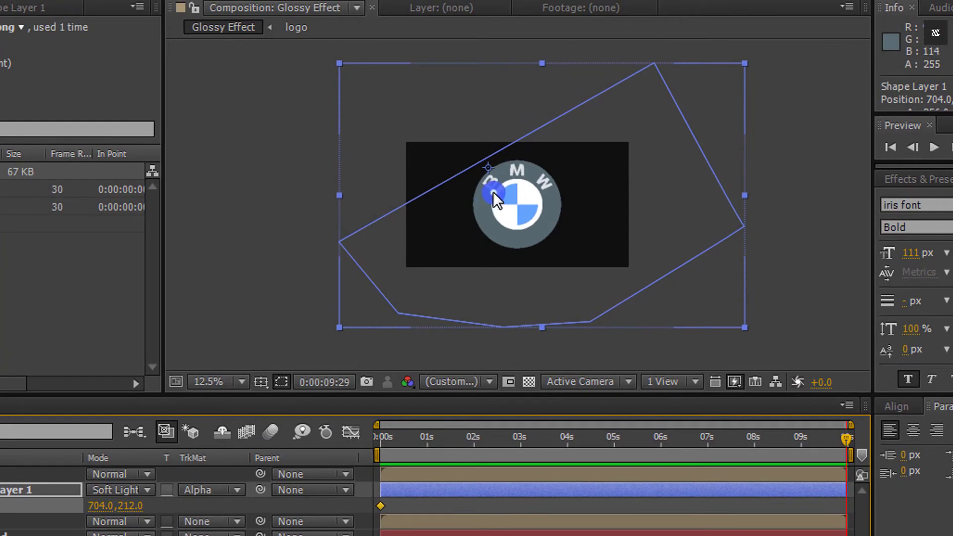
{"action": "left_click_drag", "start_coordinate": [493, 192], "coordinate": [568, 268]}
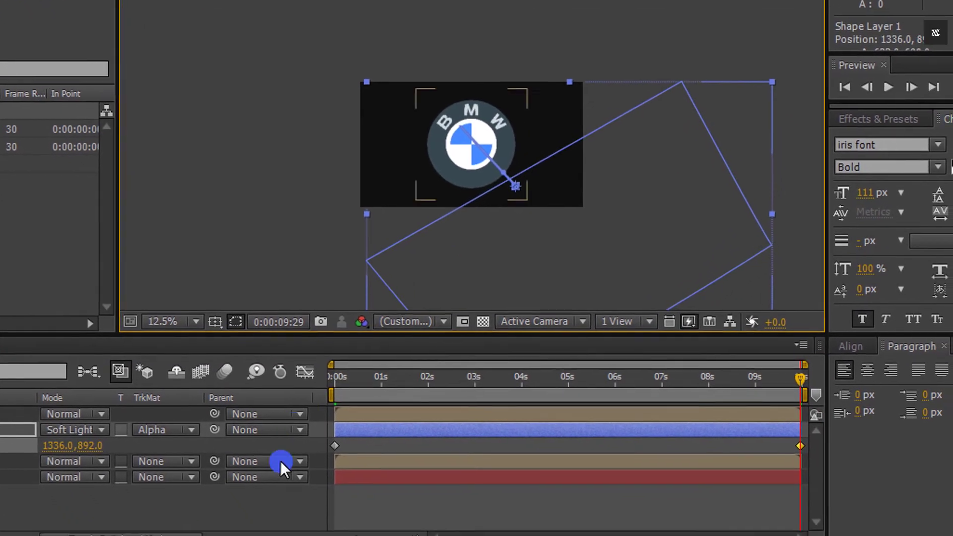
Step: Apply Easy Ease to both position keyframes
{"action": "left_click", "coordinate": [269, 511]}
{"action": "left_click_drag", "start_coordinate": [314, 434], "coordinate": [791, 434]}
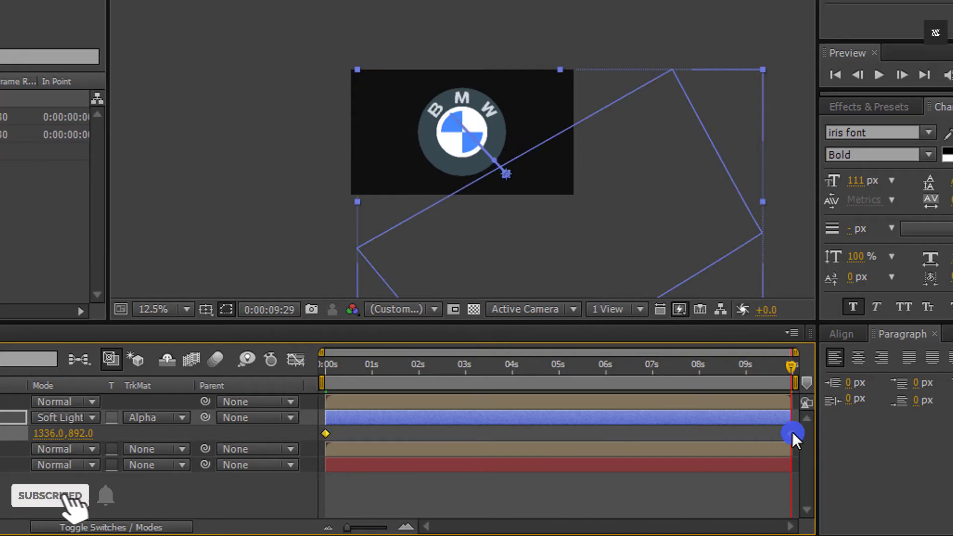
{"action": "right_click", "coordinate": [791, 432]}
{"action": "mouse_move", "coordinate": [826, 420]}
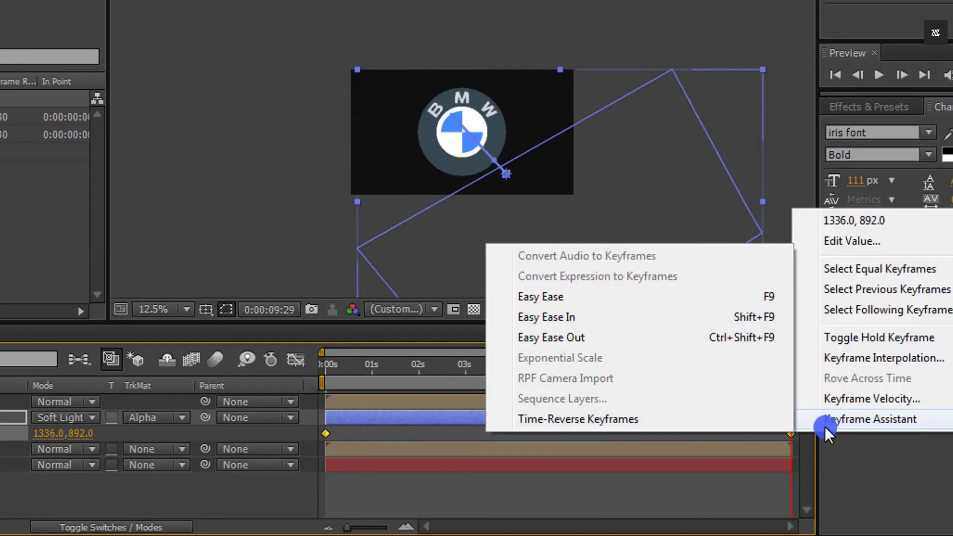
{"action": "left_click", "coordinate": [554, 298]}
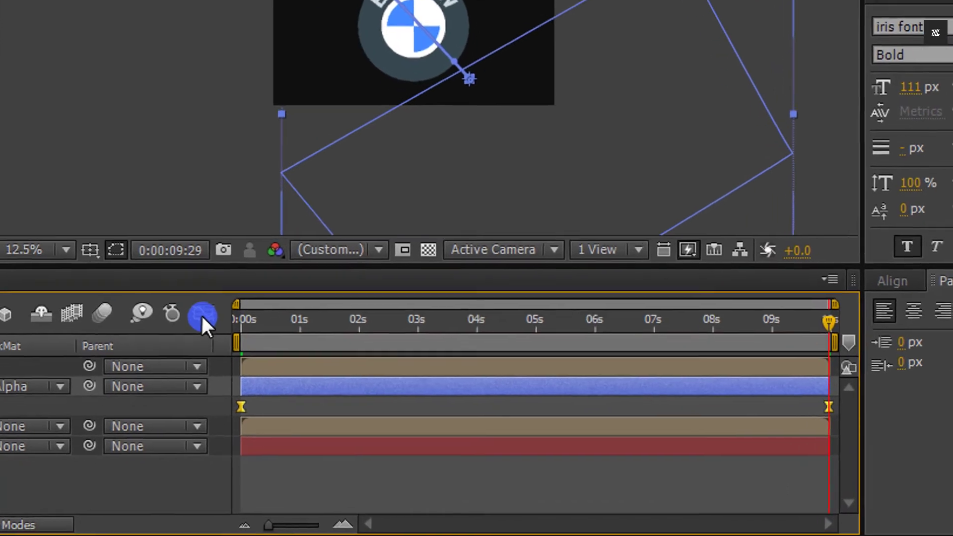
Step: In the Graph Editor, extend the end keyframe's influence to about 85% for a gradual slowdown
{"action": "left_click", "coordinate": [241, 335]}
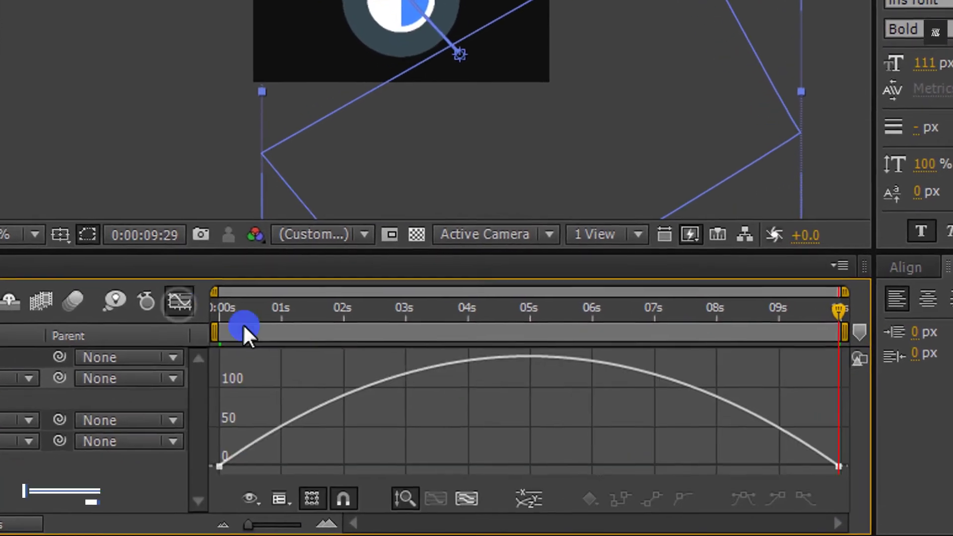
{"action": "left_click_drag", "start_coordinate": [814, 400], "coordinate": [844, 469]}
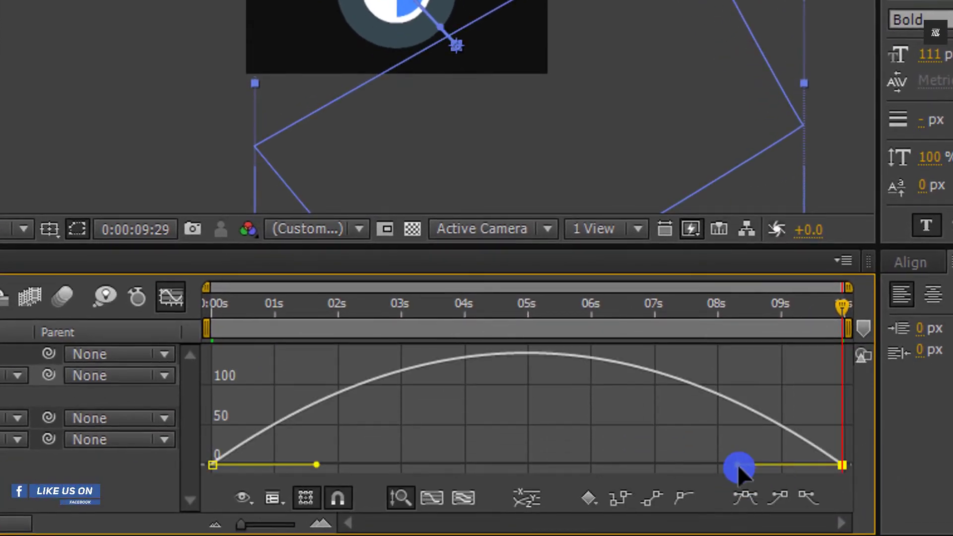
{"action": "left_click_drag", "start_coordinate": [738, 465], "coordinate": [571, 471]}
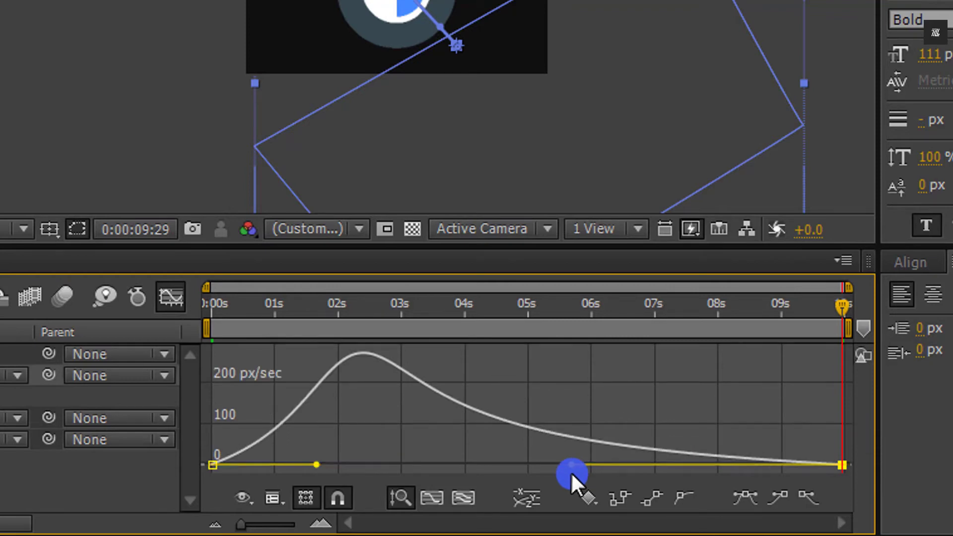
{"action": "right_click", "coordinate": [602, 357]}
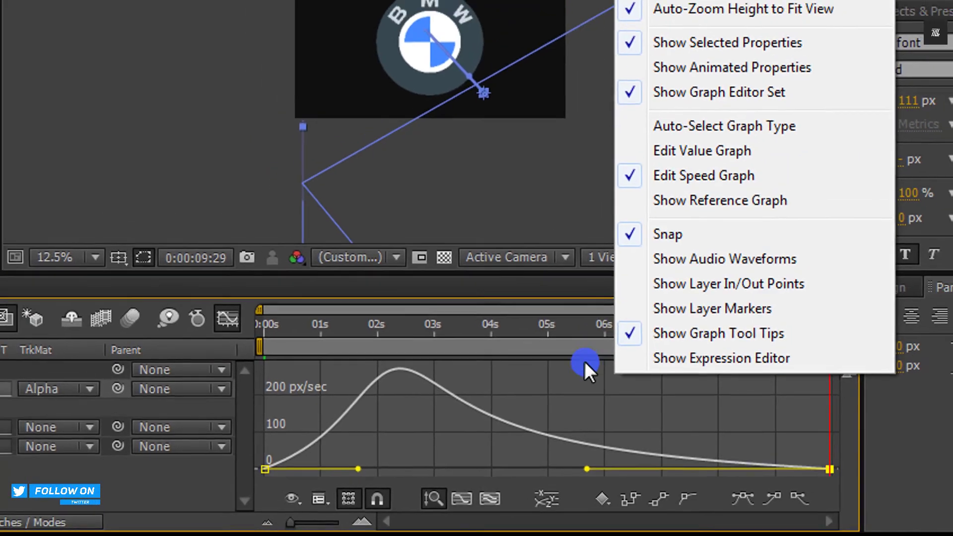
{"action": "left_click", "coordinate": [585, 362]}
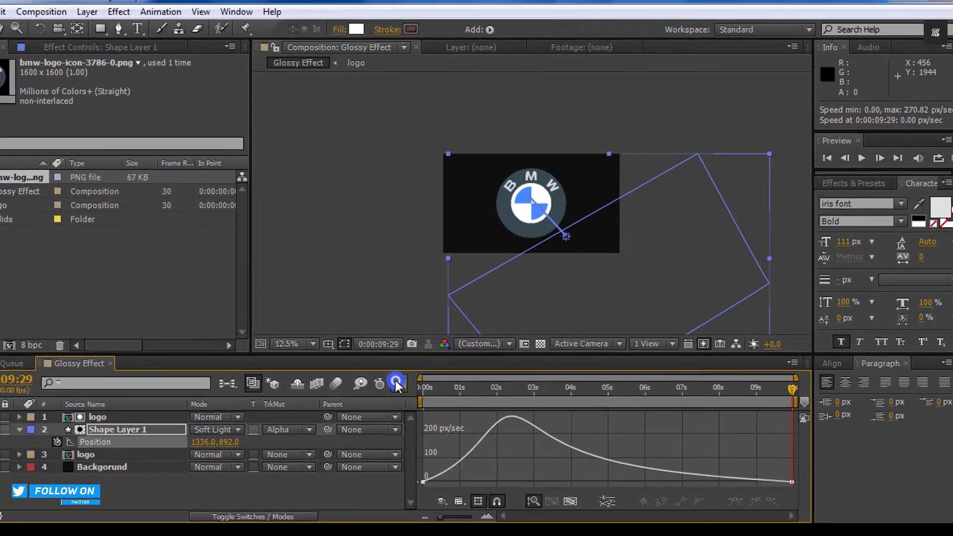
Step: Leave the speed graph, rewind the playhead to the start, and preview the shine sweep
{"action": "left_click", "coordinate": [227, 318]}
{"action": "left_click_drag", "start_coordinate": [458, 401], "coordinate": [437, 401]}
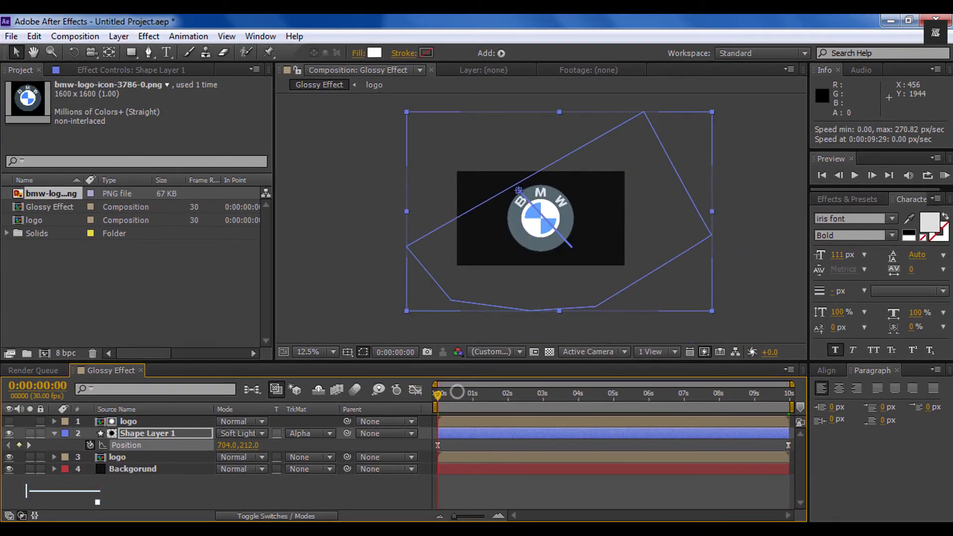
{"action": "left_click", "coordinate": [403, 484]}
{"action": "key", "text": "space"}
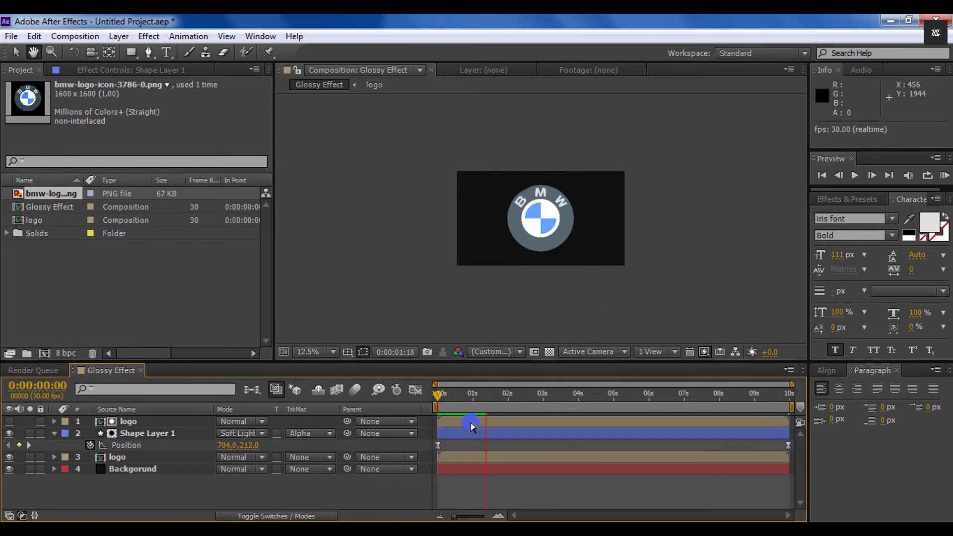
Step: Zoom the viewer to 25%, replay the preview, and park the playhead mid-animation
{"action": "scroll", "coordinate": [477, 273], "scroll_direction": "up", "scroll_amount": 1}
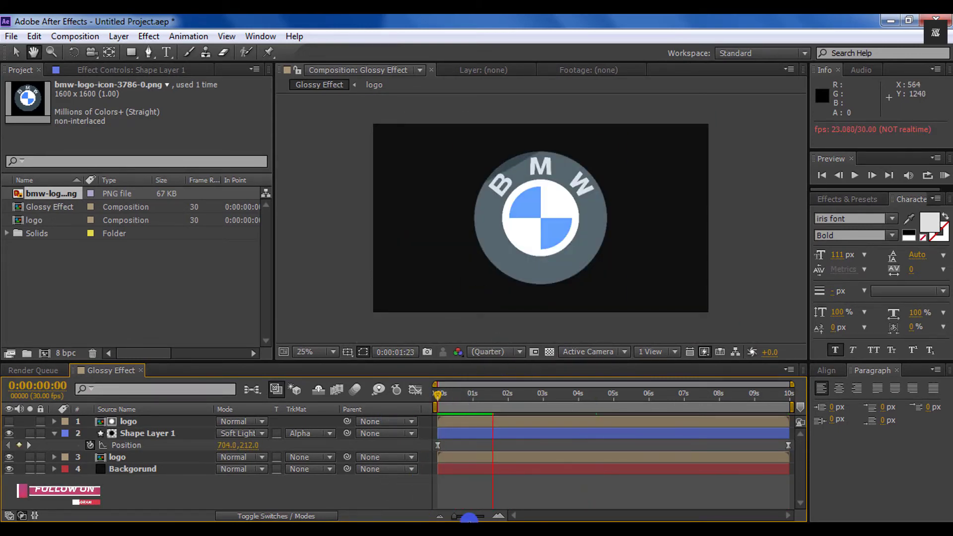
{"action": "key", "text": "space"}
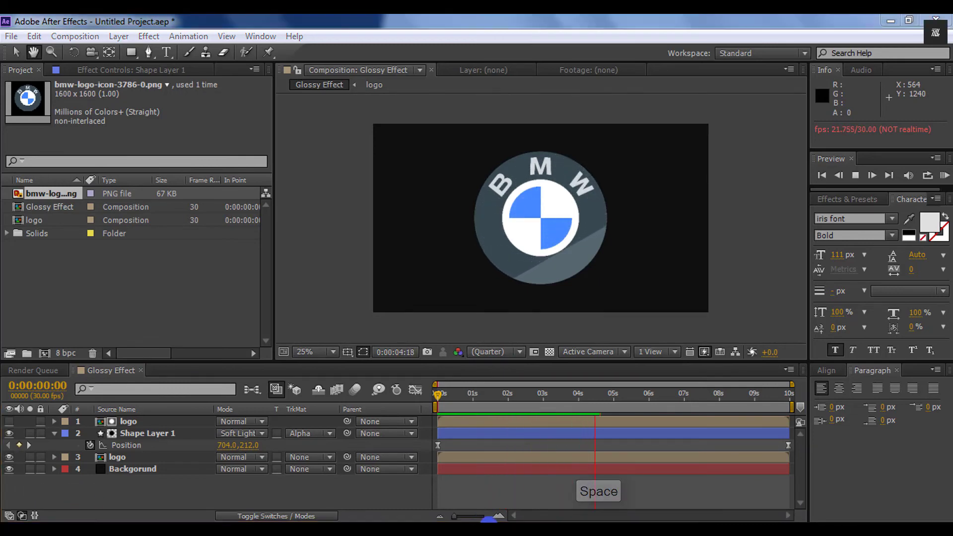
{"action": "left_click", "coordinate": [479, 508]}
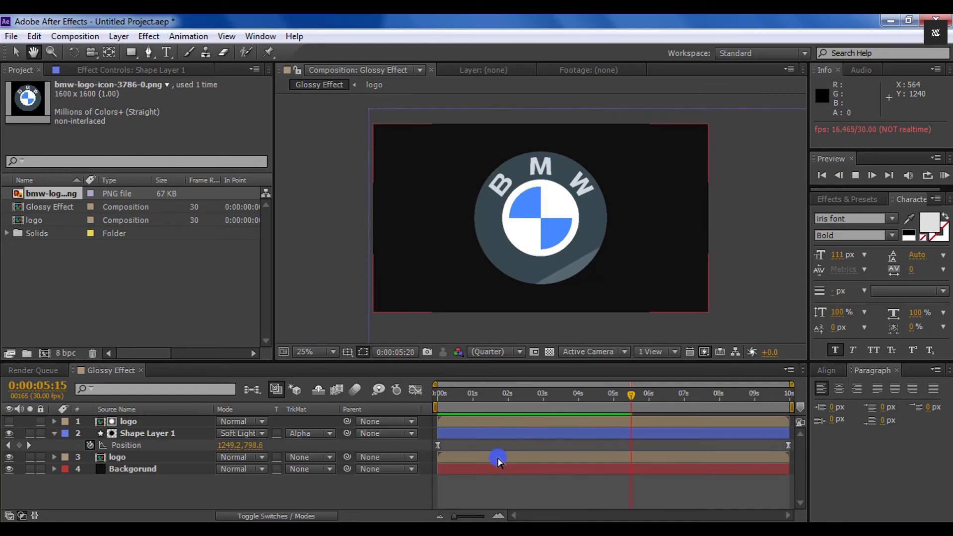